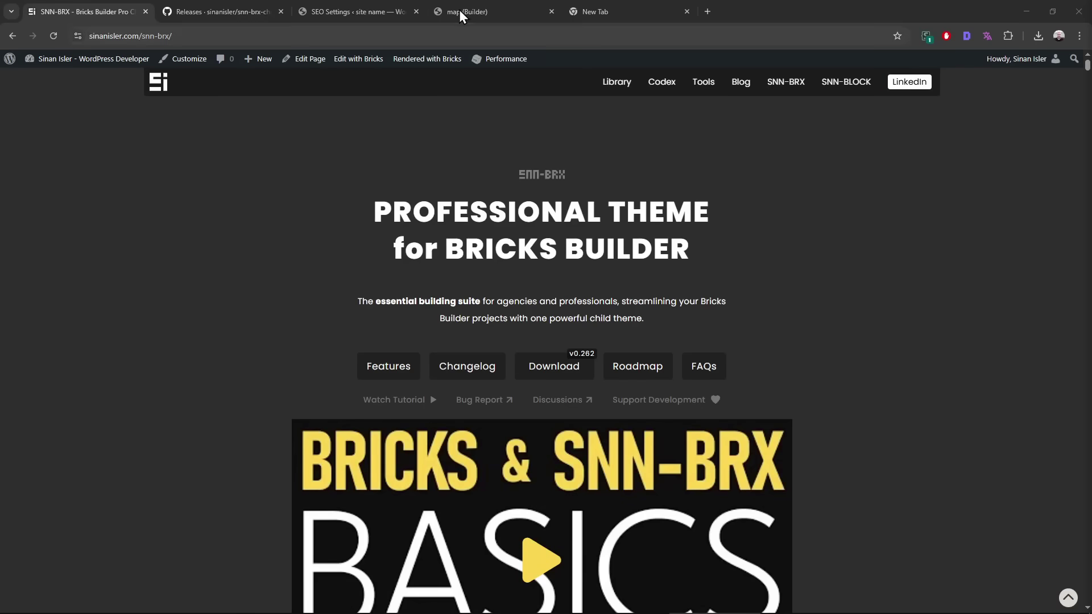
- Close the map (Builder) tab and bring the SNN-BRX SEO Settings tab forward
{"action": "middle_click", "coordinate": [459, 9]}
{"action": "key", "text": "ctrl+3"}
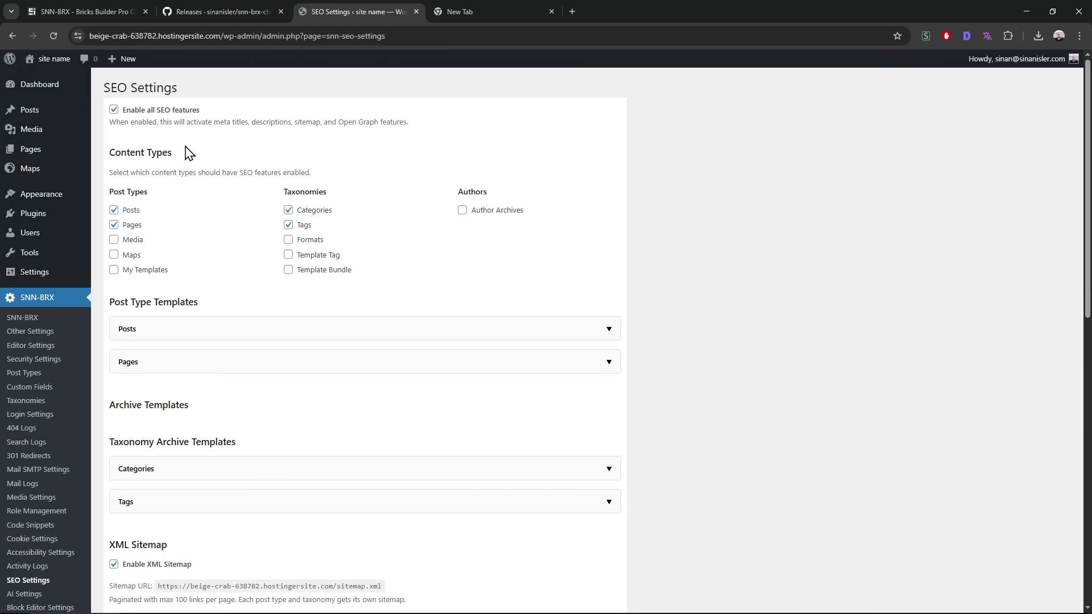
- Reset all SEO settings to default, re-tick all SEO features, and open the SNN-BRX dashboard
{"action": "scroll", "coordinate": [260, 480], "scroll_direction": "down", "scroll_amount": 10}
{"action": "left_click", "coordinate": [181, 562]}
{"action": "scroll", "coordinate": [205, 546], "scroll_direction": "down", "scroll_amount": 2}
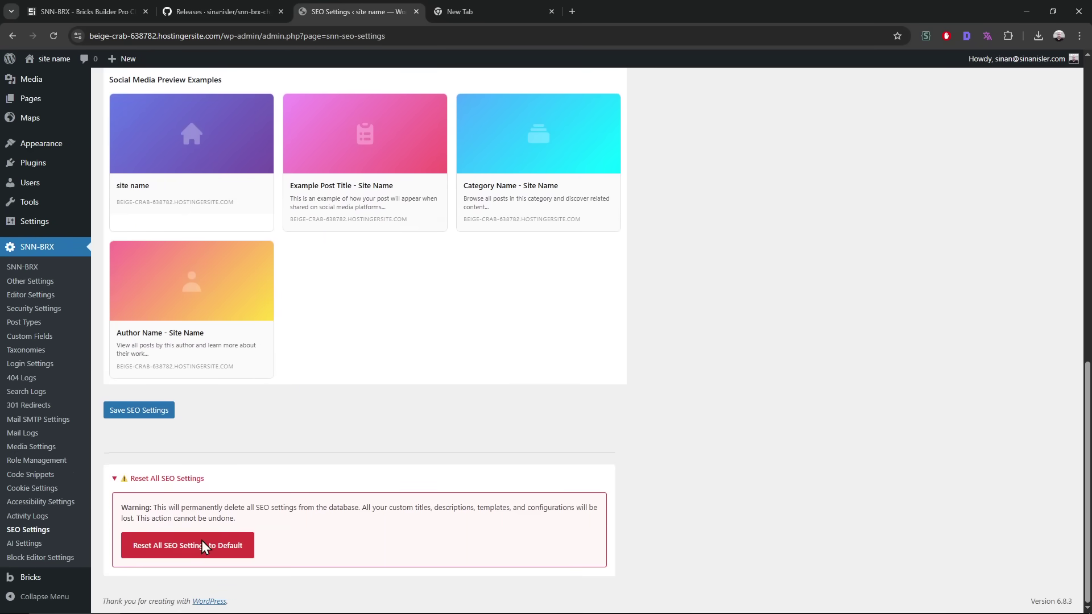
{"action": "left_click", "coordinate": [203, 546]}
{"action": "left_click", "coordinate": [598, 120]}
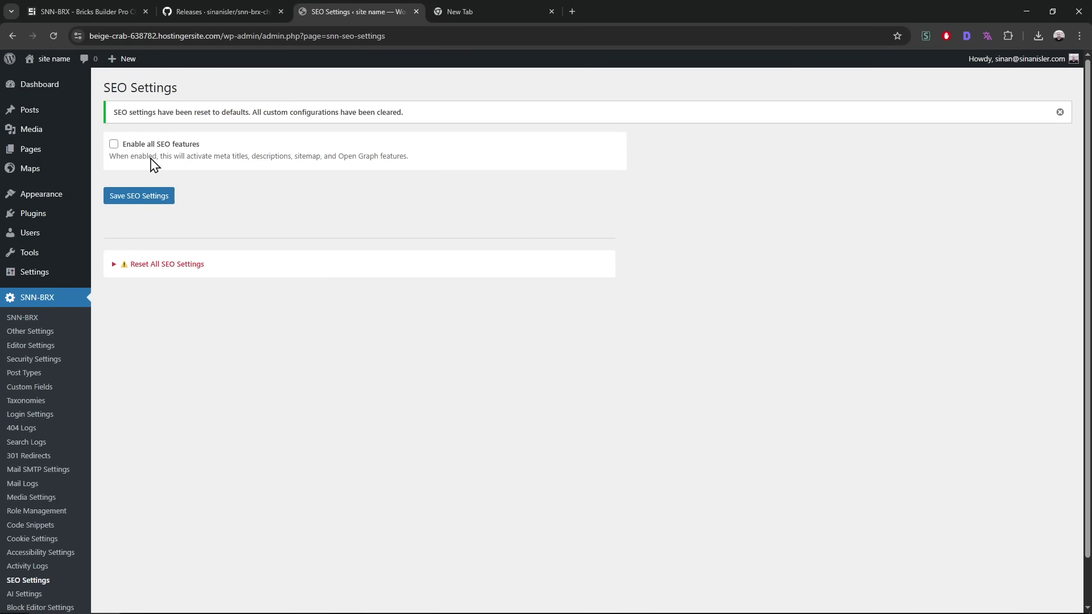
{"action": "left_click", "coordinate": [114, 144]}
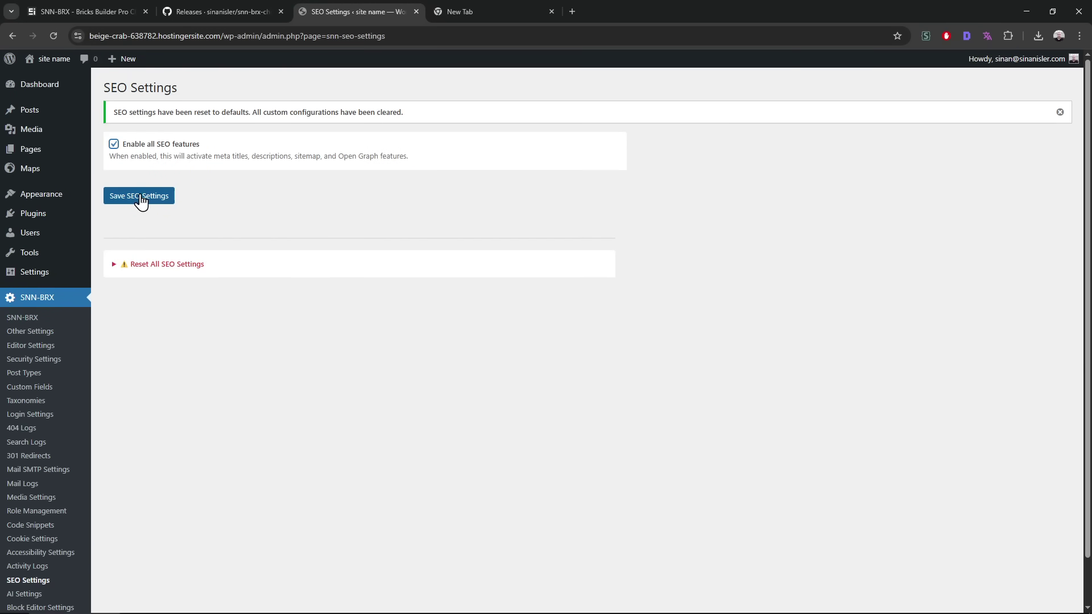
{"action": "left_click", "coordinate": [71, 306]}
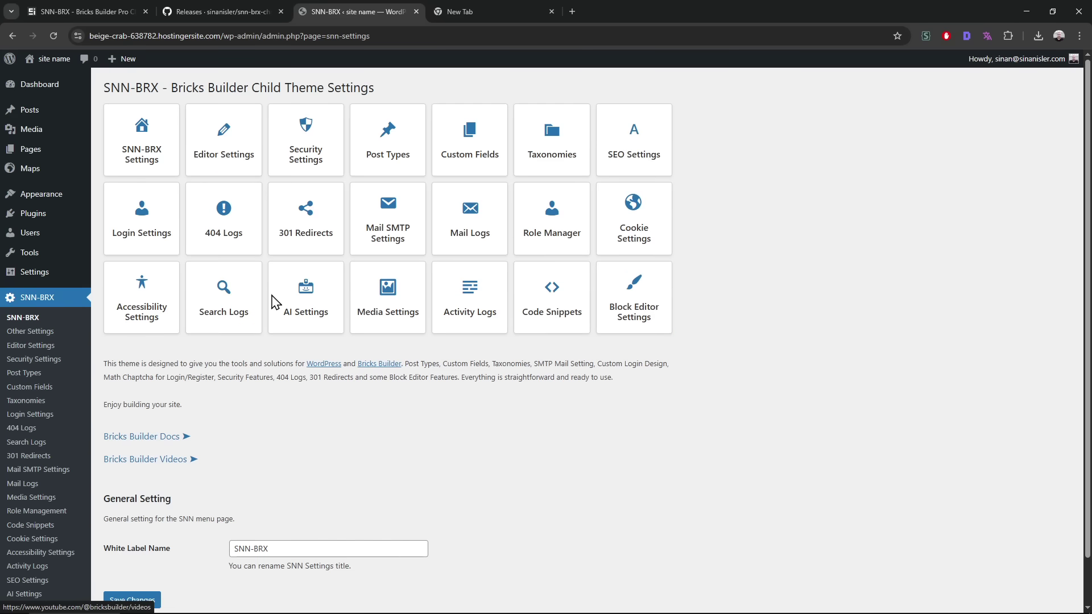
- Enable and save all SEO features so Posts, Pages, Categories and Tags options appear
{"action": "left_click", "coordinate": [644, 154]}
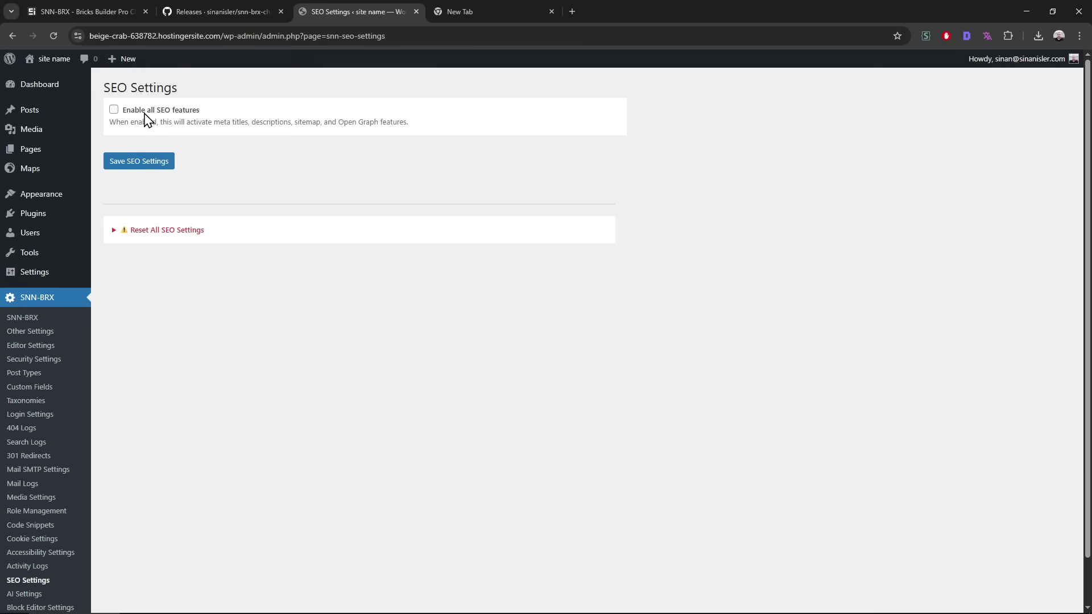
{"action": "left_click", "coordinate": [146, 112]}
{"action": "left_click", "coordinate": [146, 165]}
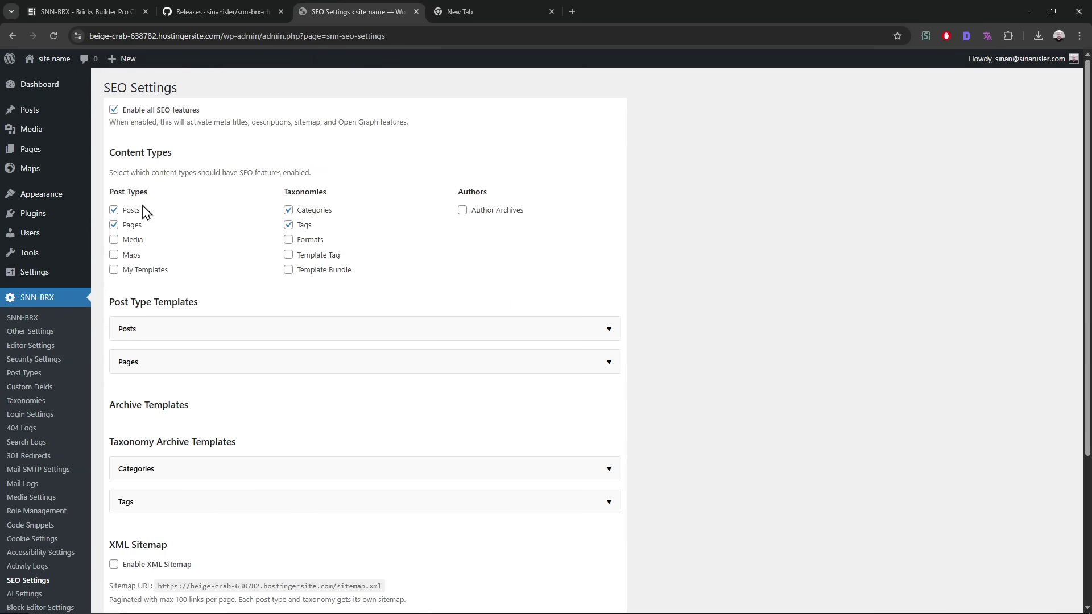
{"action": "left_click_drag", "start_coordinate": [105, 211], "coordinate": [367, 227]}
{"action": "left_click", "coordinate": [342, 170]}
{"action": "mouse_move", "coordinate": [85, 115]}
- Toggle Media on and off, then include Maps in SEO, save, and expand its templates
{"action": "left_click", "coordinate": [114, 240]}
{"action": "left_click", "coordinate": [113, 240]}
{"action": "scroll", "coordinate": [110, 280], "scroll_direction": "down", "scroll_amount": 4}
{"action": "scroll", "coordinate": [112, 281], "scroll_direction": "up", "scroll_amount": 1}
{"action": "scroll", "coordinate": [122, 200], "scroll_direction": "up", "scroll_amount": 2}
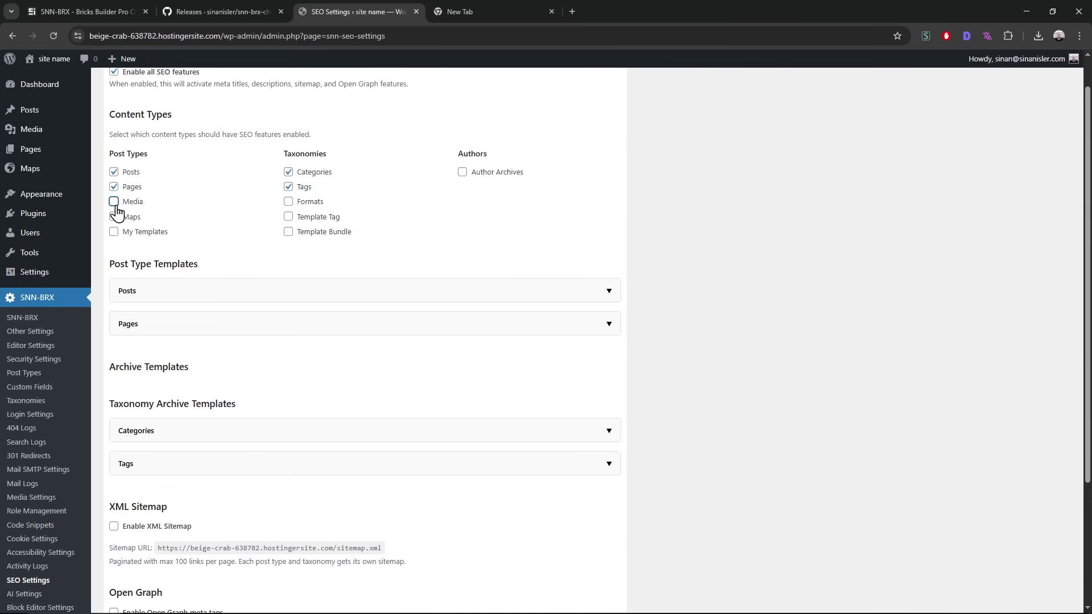
{"action": "left_click", "coordinate": [114, 215]}
{"action": "scroll", "coordinate": [165, 364], "scroll_direction": "down", "scroll_amount": 3}
{"action": "left_click", "coordinate": [172, 490]}
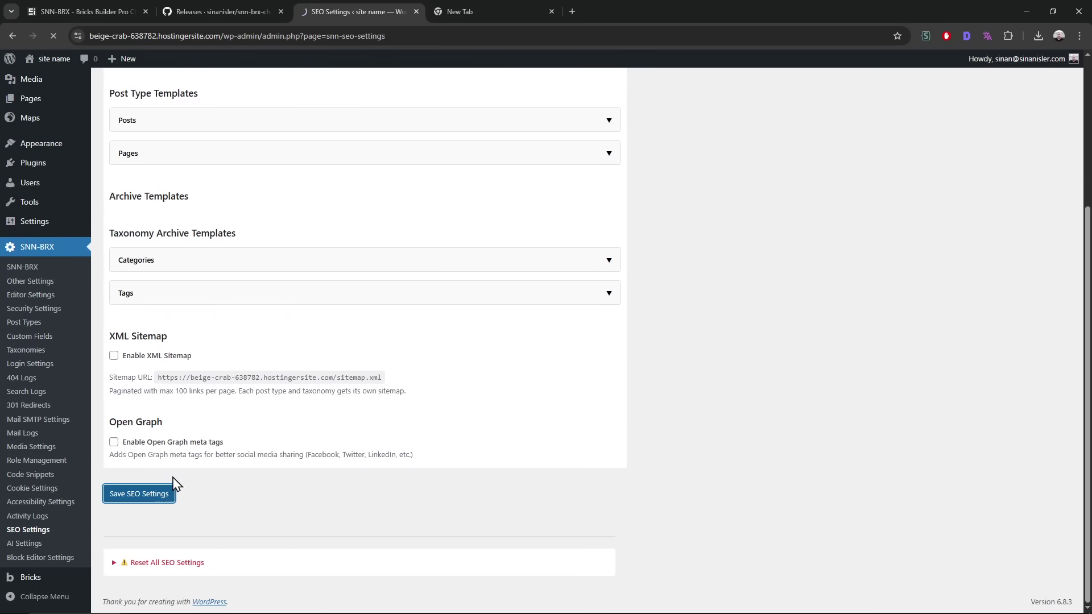
{"action": "left_click", "coordinate": [170, 402]}
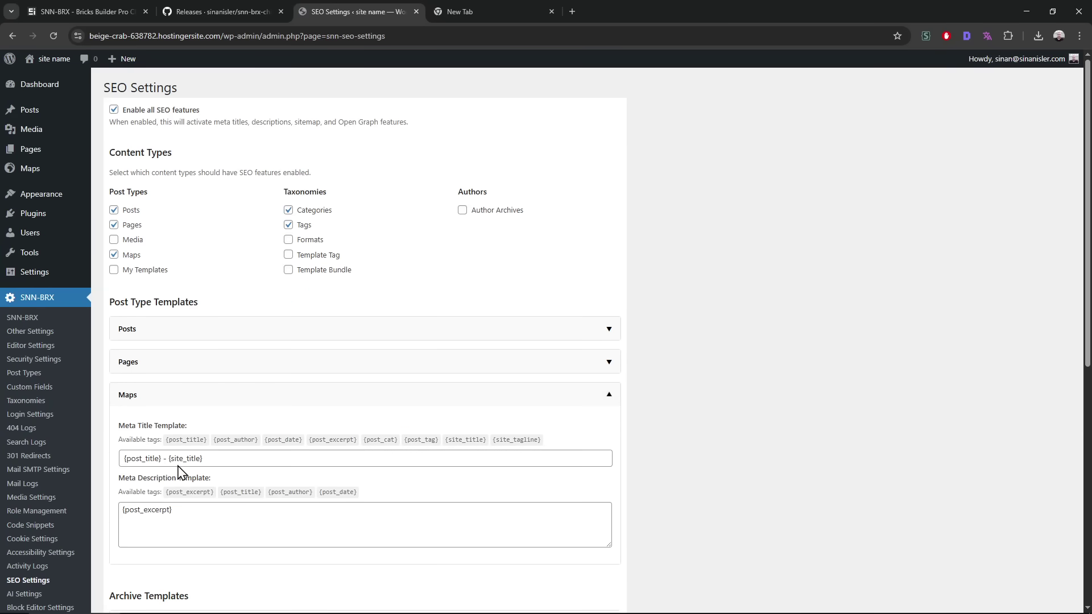
{"action": "left_click", "coordinate": [214, 458]}
- Remove Maps from SEO content types, save, and expand the Posts meta templates
{"action": "left_click", "coordinate": [173, 397]}
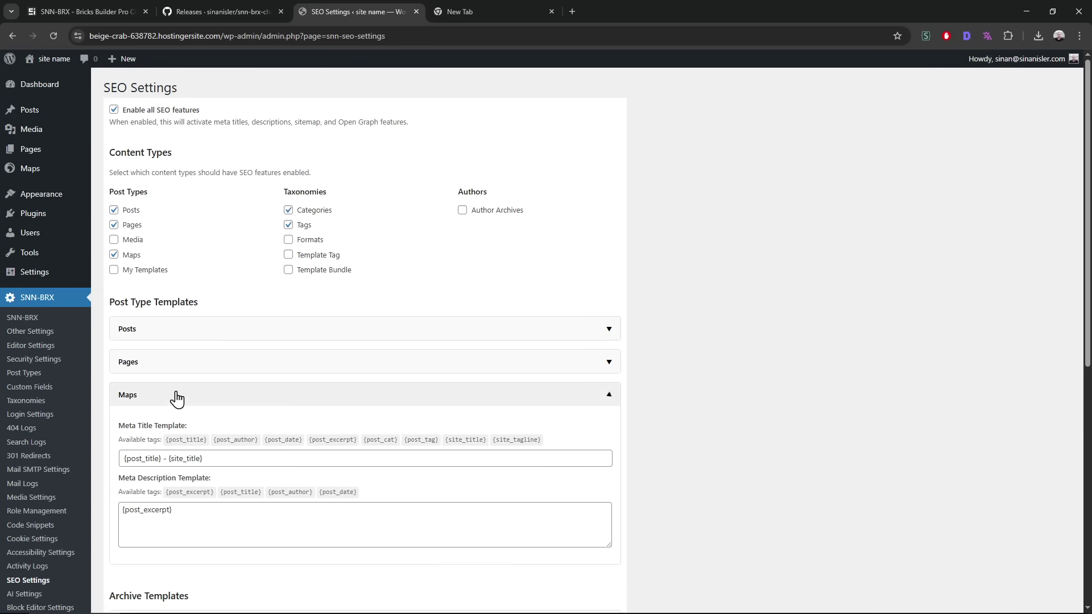
{"action": "scroll", "coordinate": [164, 426], "scroll_direction": "down", "scroll_amount": 5}
{"action": "scroll", "coordinate": [151, 352], "scroll_direction": "up", "scroll_amount": 5}
{"action": "left_click", "coordinate": [114, 255]}
{"action": "scroll", "coordinate": [131, 341], "scroll_direction": "down", "scroll_amount": 5}
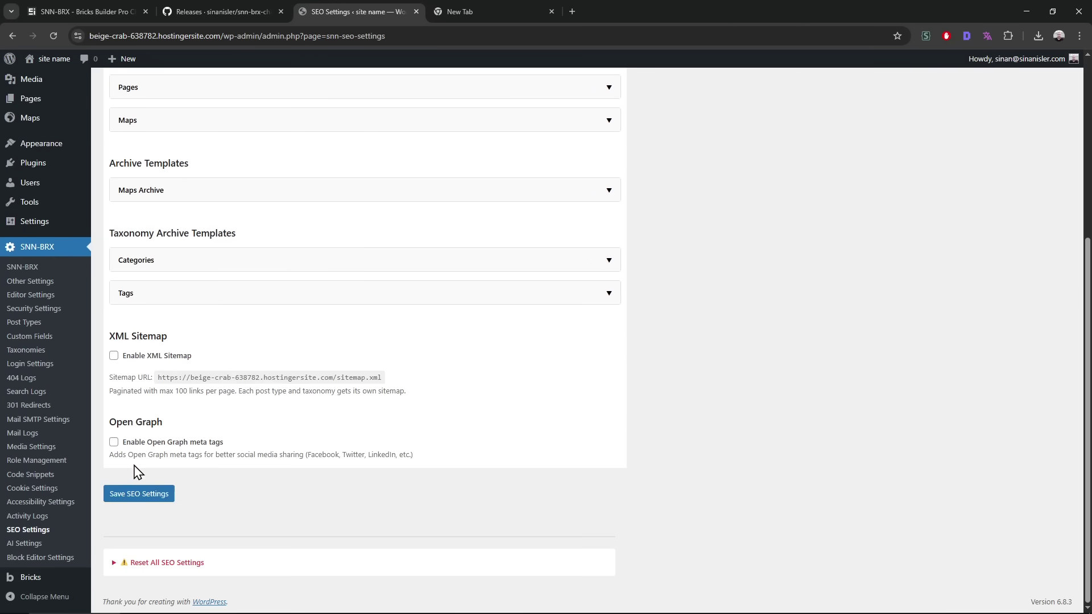
{"action": "left_click", "coordinate": [139, 493]}
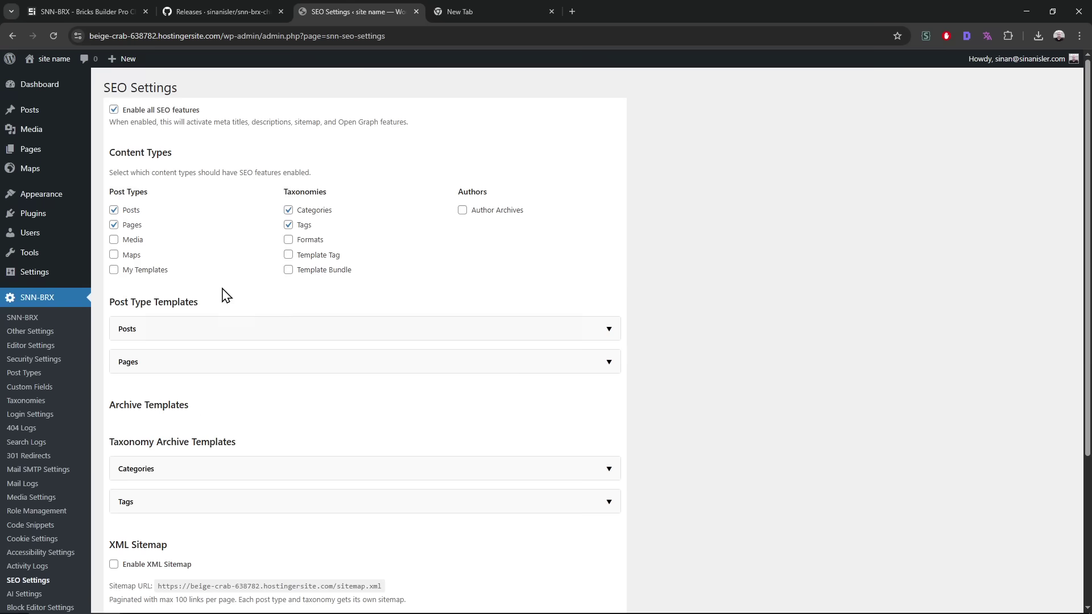
{"action": "left_click", "coordinate": [205, 337]}
{"action": "scroll", "coordinate": [245, 303], "scroll_direction": "down", "scroll_amount": 2}
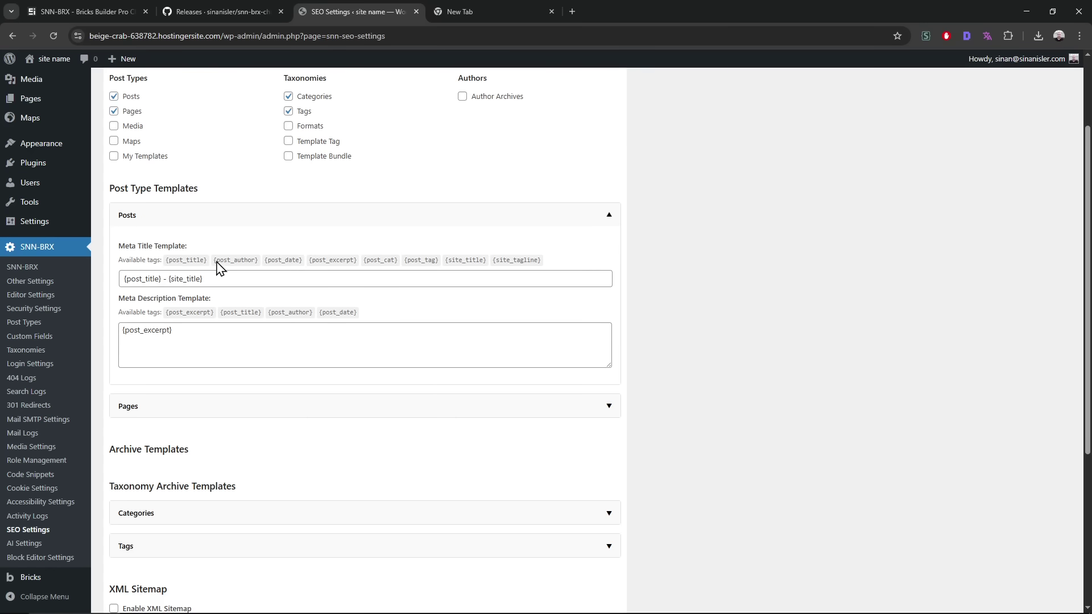
- Delete the stray test text from the Posts meta title template
{"action": "left_click", "coordinate": [228, 280]}
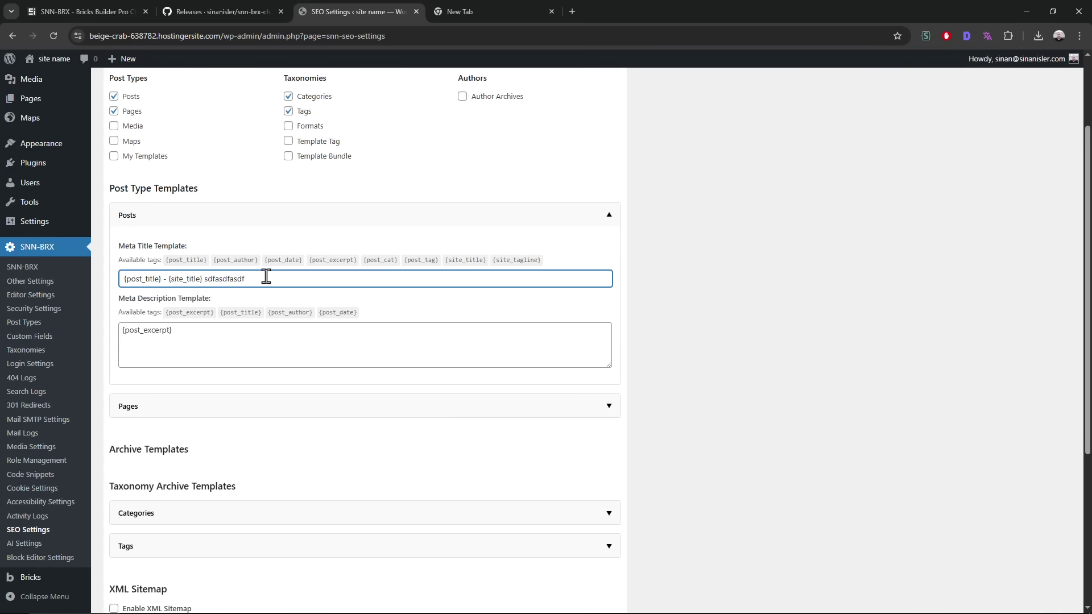
{"action": "double_click", "coordinate": [232, 279]}
{"action": "key", "text": "BackSpace"}
{"action": "triple_click", "coordinate": [216, 280]}
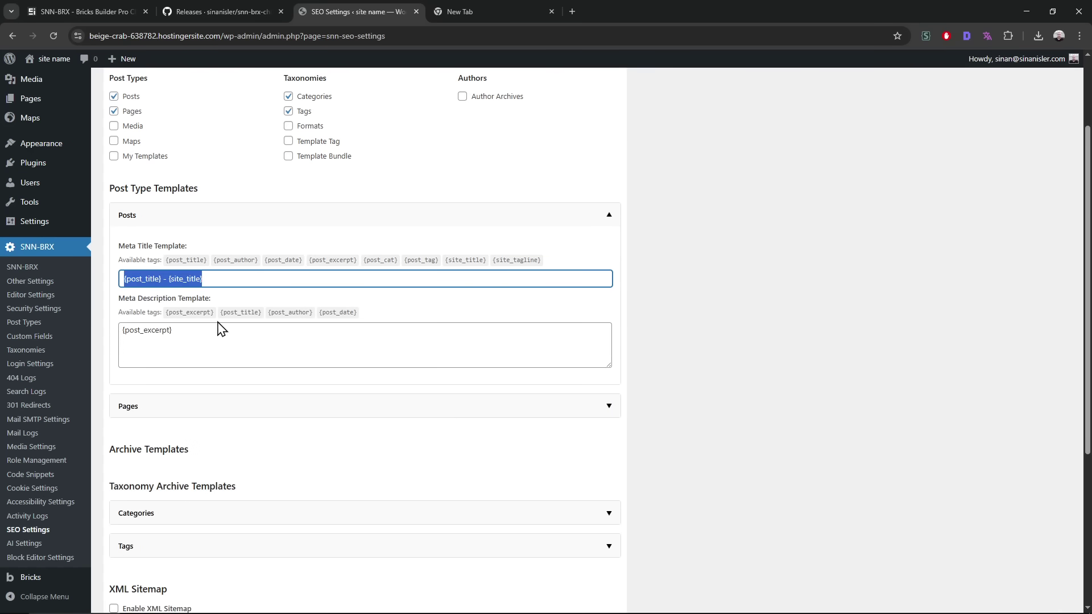
{"action": "left_click", "coordinate": [221, 329]}
{"action": "left_click", "coordinate": [699, 338]}
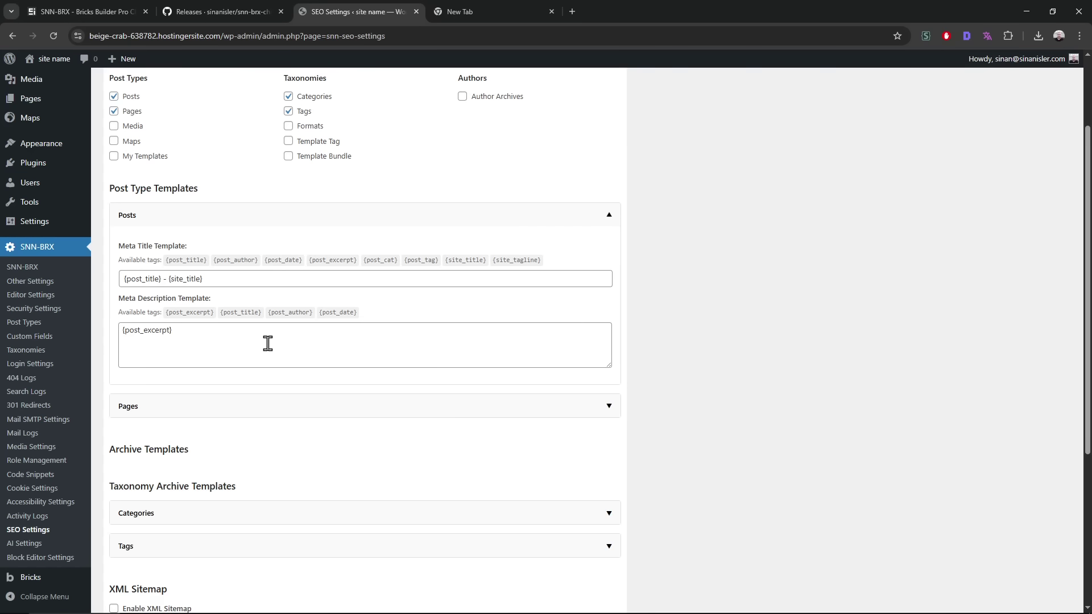
- Inspect the Posts description tags and Pages templates, then collapse both accordions
{"action": "left_click", "coordinate": [208, 334]}
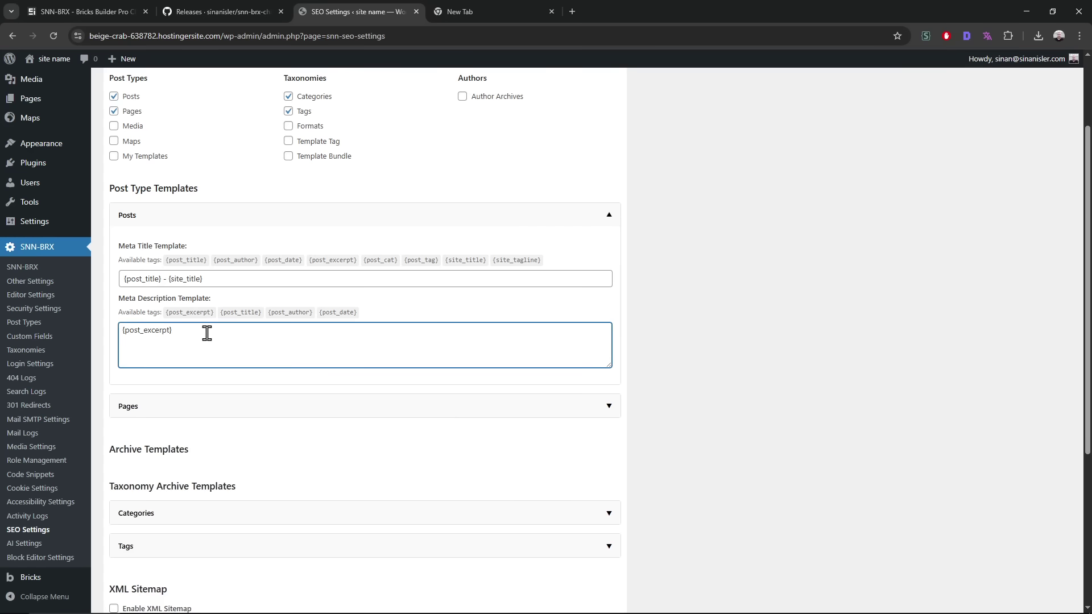
{"action": "left_click", "coordinate": [211, 404]}
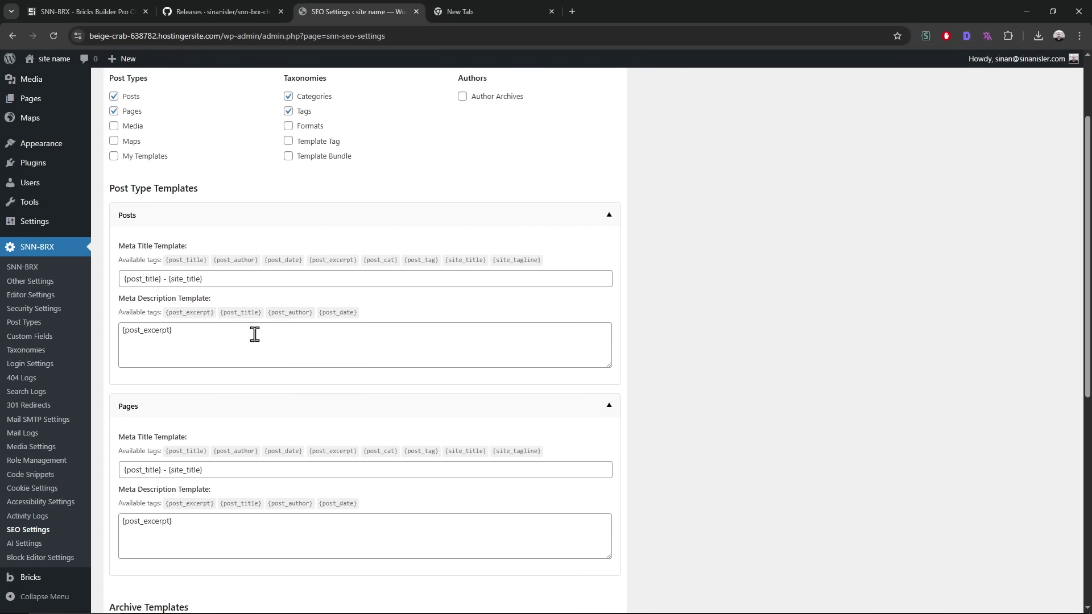
{"action": "left_click_drag", "start_coordinate": [216, 313], "coordinate": [349, 312]}
{"action": "double_click", "coordinate": [341, 313]}
{"action": "left_click", "coordinate": [337, 219]}
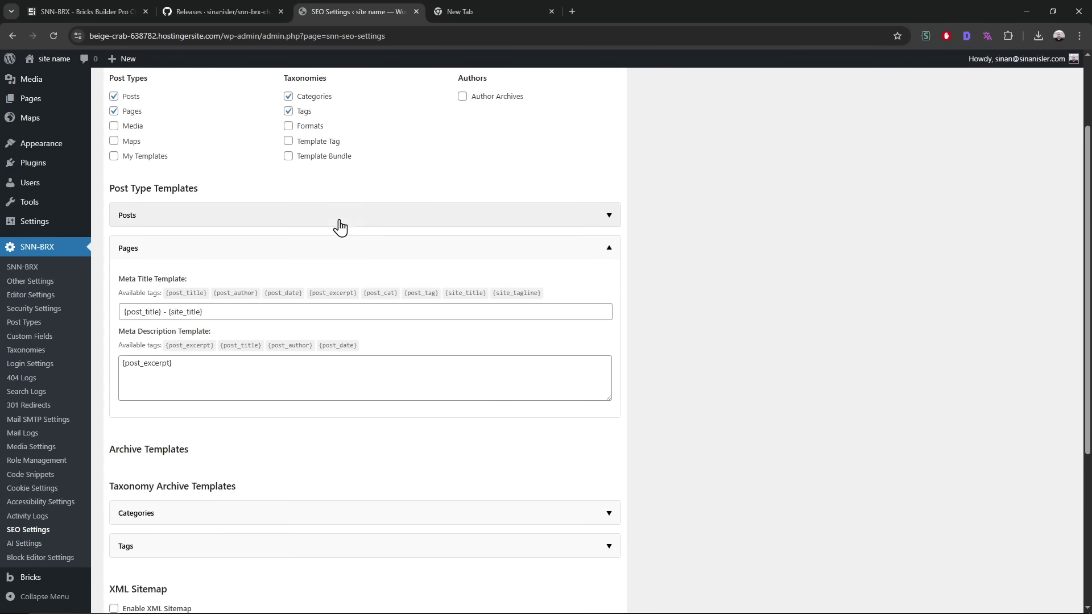
{"action": "left_click", "coordinate": [291, 258]}
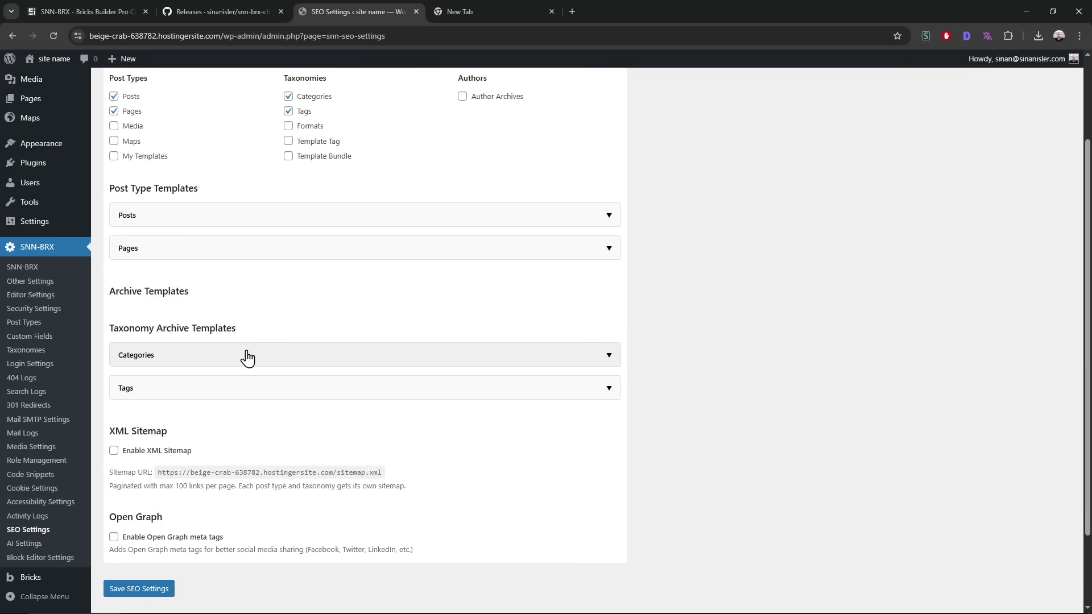
{"action": "scroll", "coordinate": [262, 336], "scroll_direction": "down", "scroll_amount": 2}
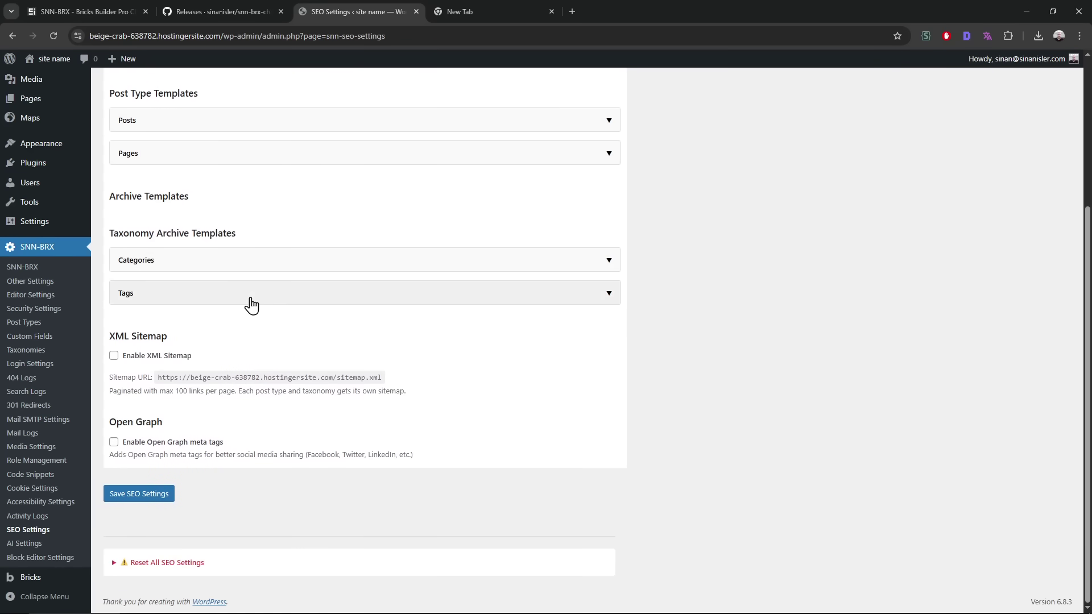
- Save the SEO settings and open All Posts in a new tab
{"action": "left_click", "coordinate": [146, 497]}
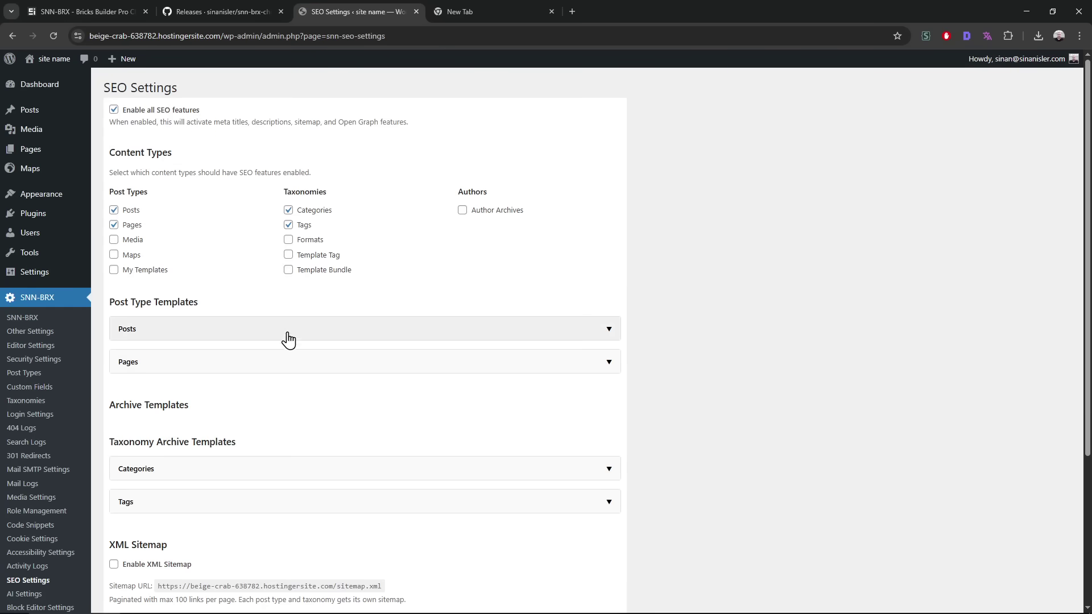
{"action": "mouse_move", "coordinate": [53, 164]}
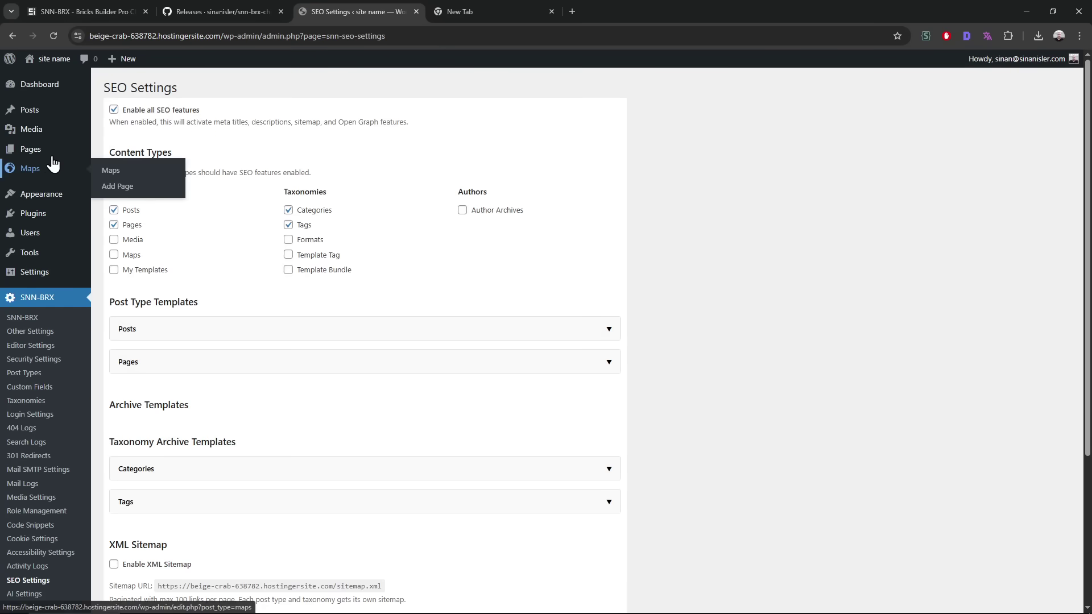
{"action": "middle_click", "coordinate": [55, 111]}
{"action": "left_click", "coordinate": [459, 13]}
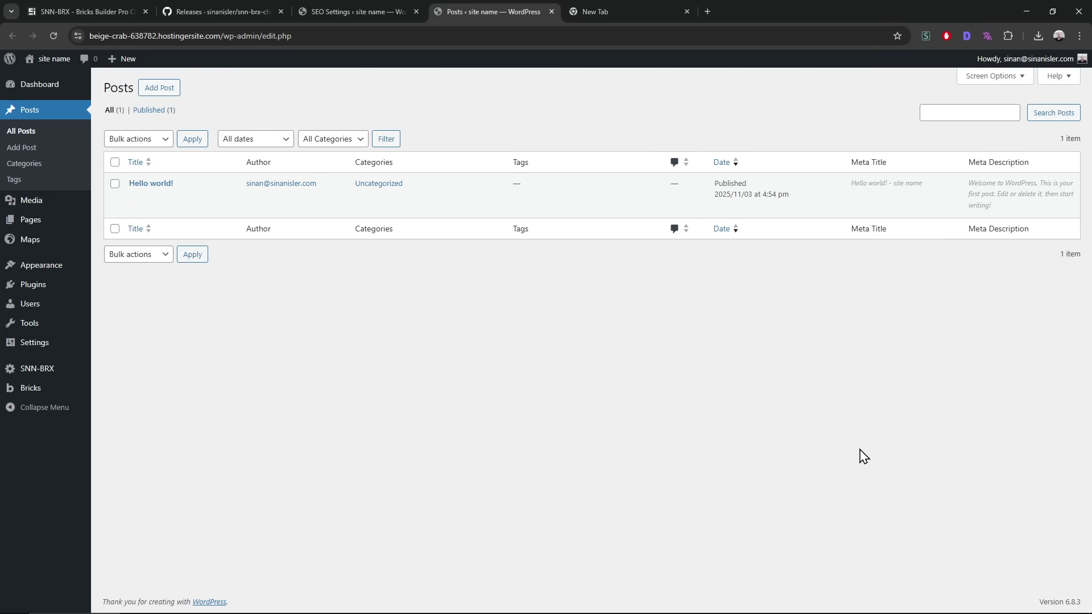
- Edit the Hello world! post and check its empty Meta Title and Meta Description fields
{"action": "left_click", "coordinate": [151, 184]}
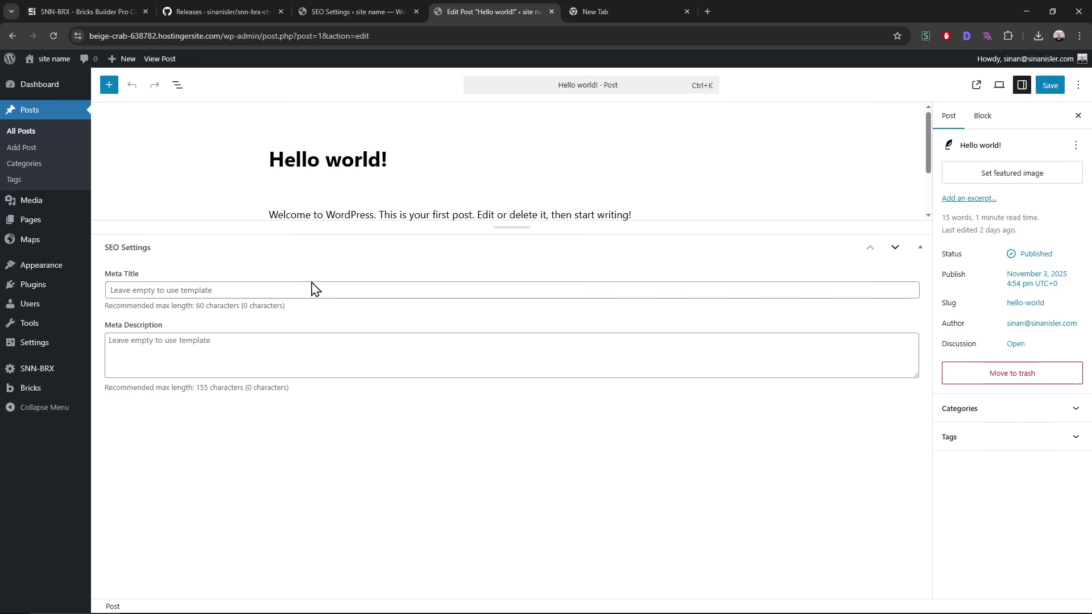
{"action": "left_click", "coordinate": [185, 347]}
{"action": "left_click", "coordinate": [176, 295]}
{"action": "left_click", "coordinate": [170, 353]}
{"action": "left_click", "coordinate": [186, 295]}
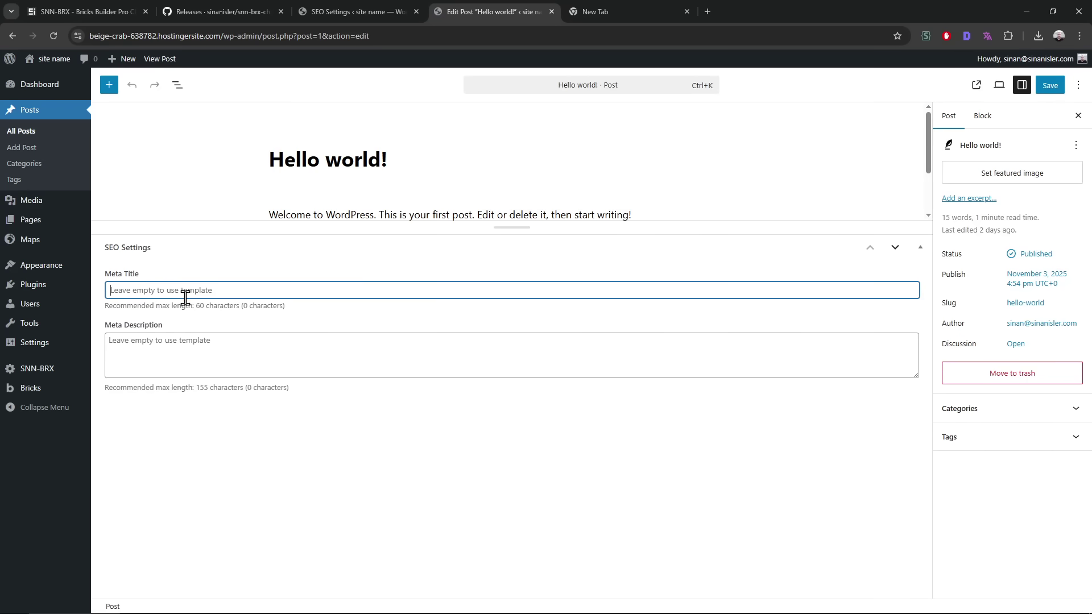
{"action": "left_click", "coordinate": [184, 338]}
{"action": "left_click_drag", "start_coordinate": [300, 227], "coordinate": [293, 327]}
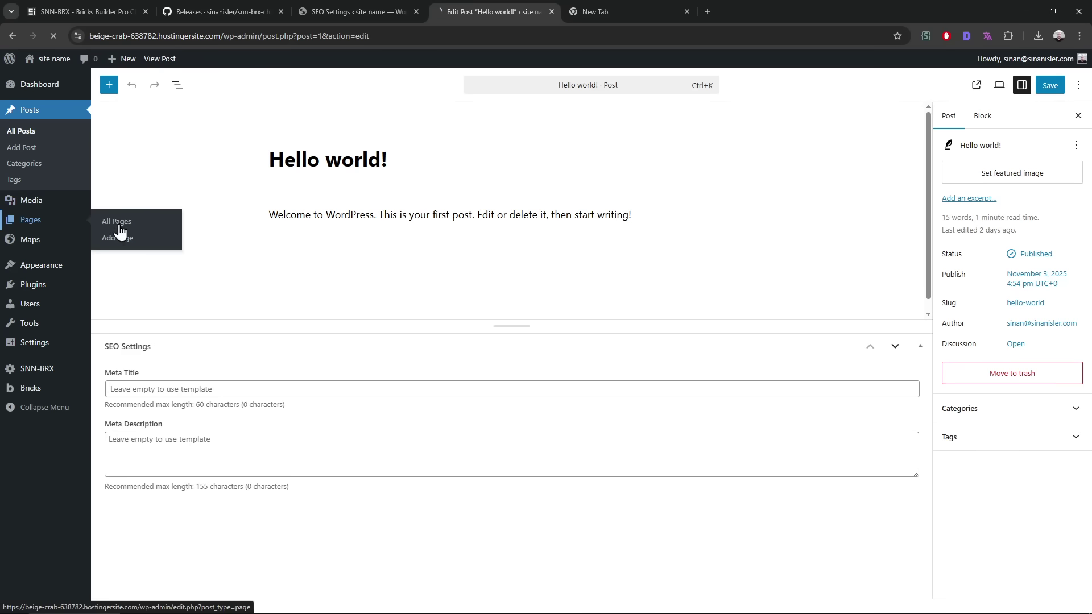
{"action": "left_click", "coordinate": [115, 226]}
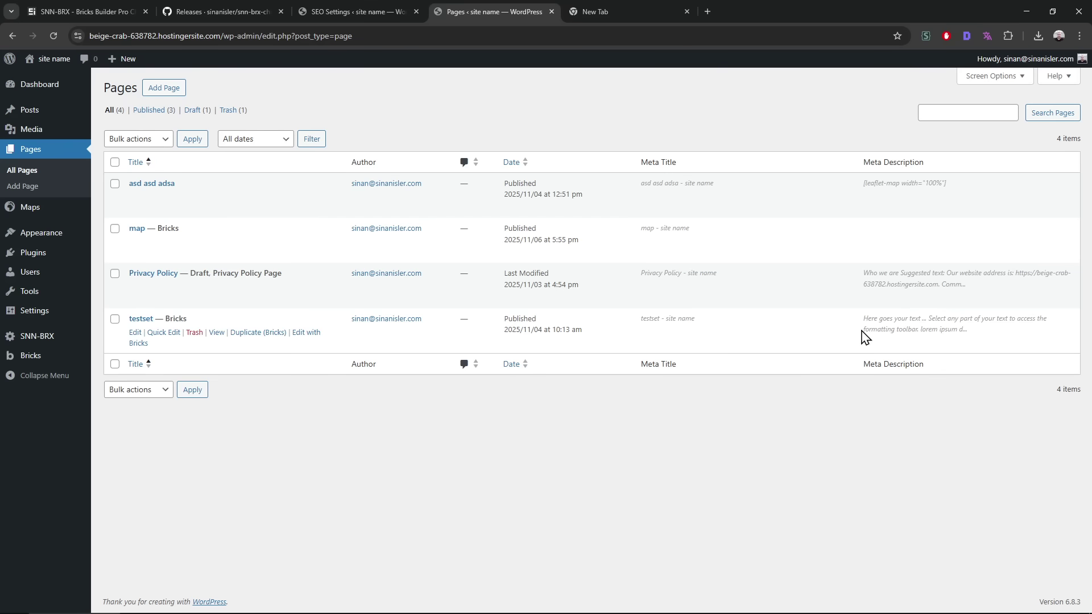
{"action": "left_click_drag", "start_coordinate": [972, 291], "coordinate": [853, 287]}
{"action": "left_click", "coordinate": [858, 287]}
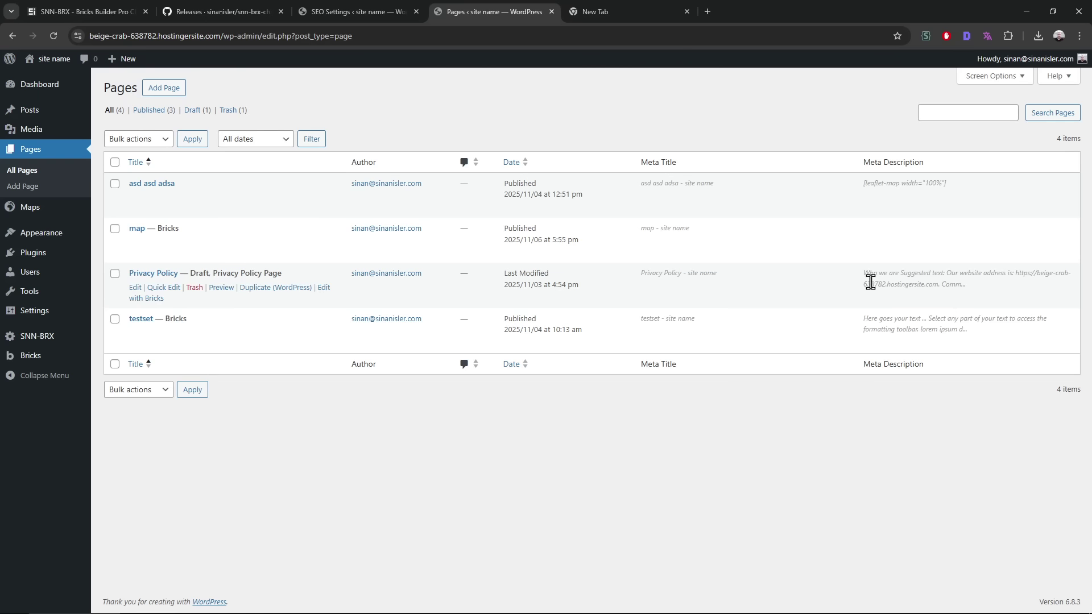
{"action": "left_click_drag", "start_coordinate": [860, 275], "coordinate": [1002, 292]}
{"action": "left_click", "coordinate": [1002, 292]}
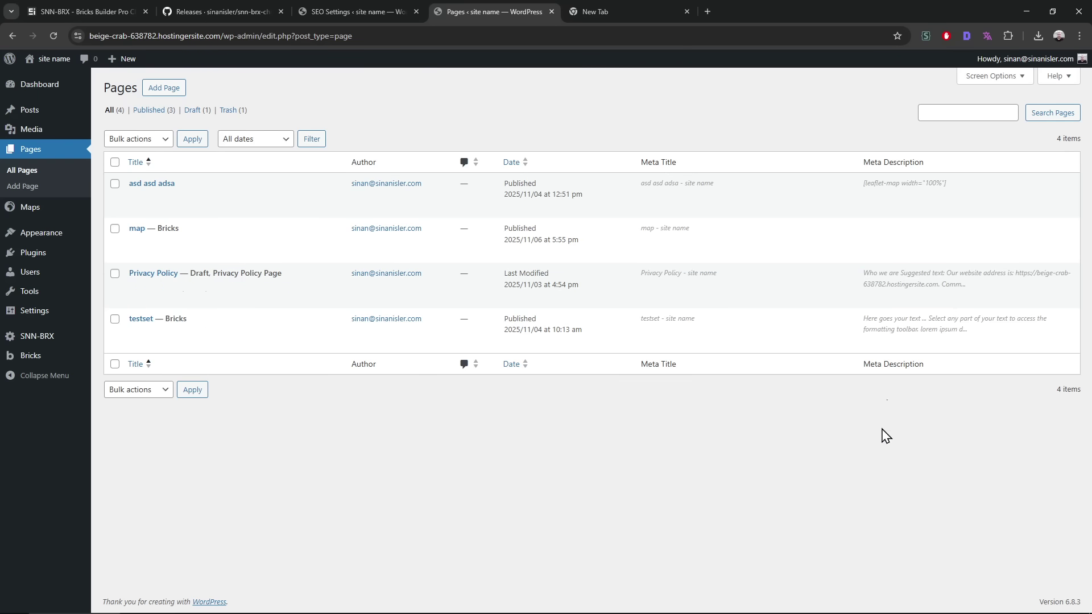
{"action": "key", "text": "ctrl+t"}
{"action": "type", "text": "the_"}
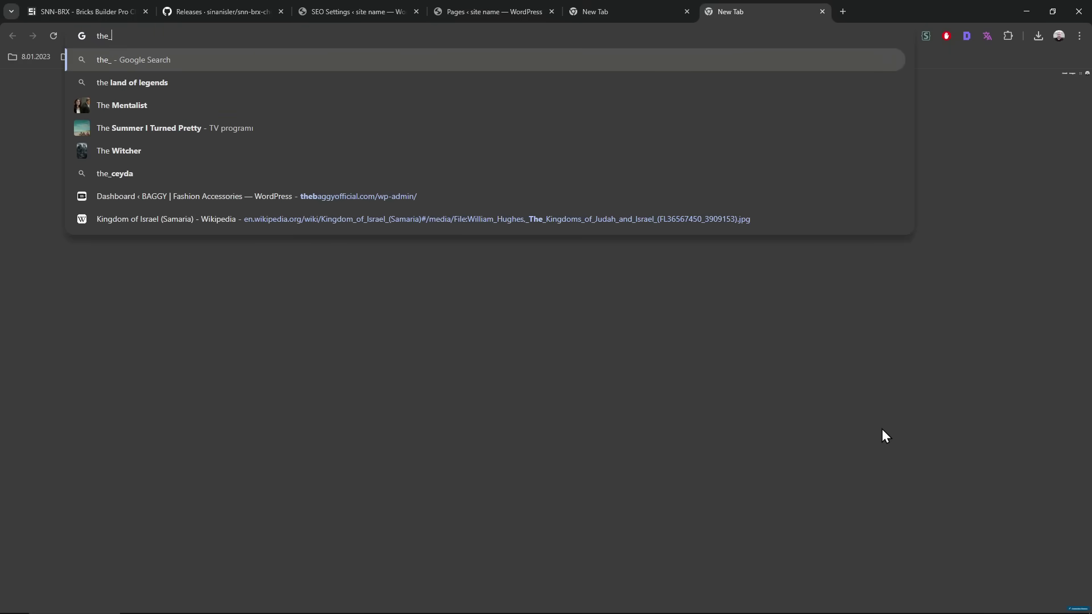
{"action": "type", "text": "excerpt"}
{"action": "key", "text": "Return"}
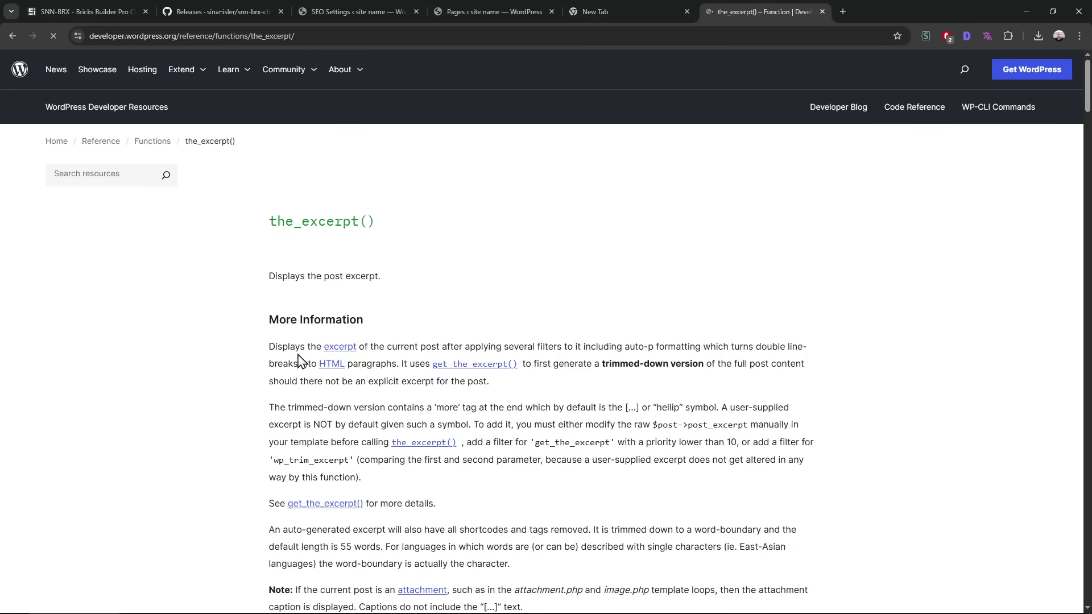
{"action": "left_click_drag", "start_coordinate": [294, 348], "coordinate": [483, 346]}
{"action": "left_click", "coordinate": [481, 346]}
{"action": "left_click_drag", "start_coordinate": [591, 346], "coordinate": [460, 346]}
{"action": "left_click", "coordinate": [296, 348]}
{"action": "left_click", "coordinate": [415, 348]}
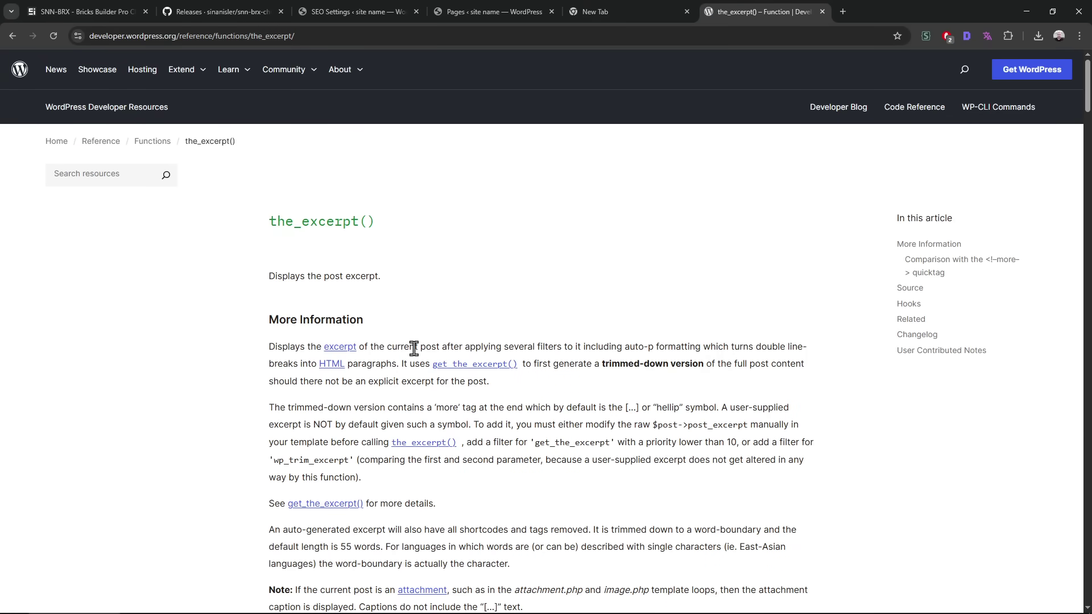
{"action": "scroll", "coordinate": [389, 359], "scroll_direction": "down", "scroll_amount": 4}
{"action": "scroll", "coordinate": [389, 359], "scroll_direction": "up", "scroll_amount": 4}
{"action": "scroll", "coordinate": [391, 348], "scroll_direction": "down", "scroll_amount": 10}
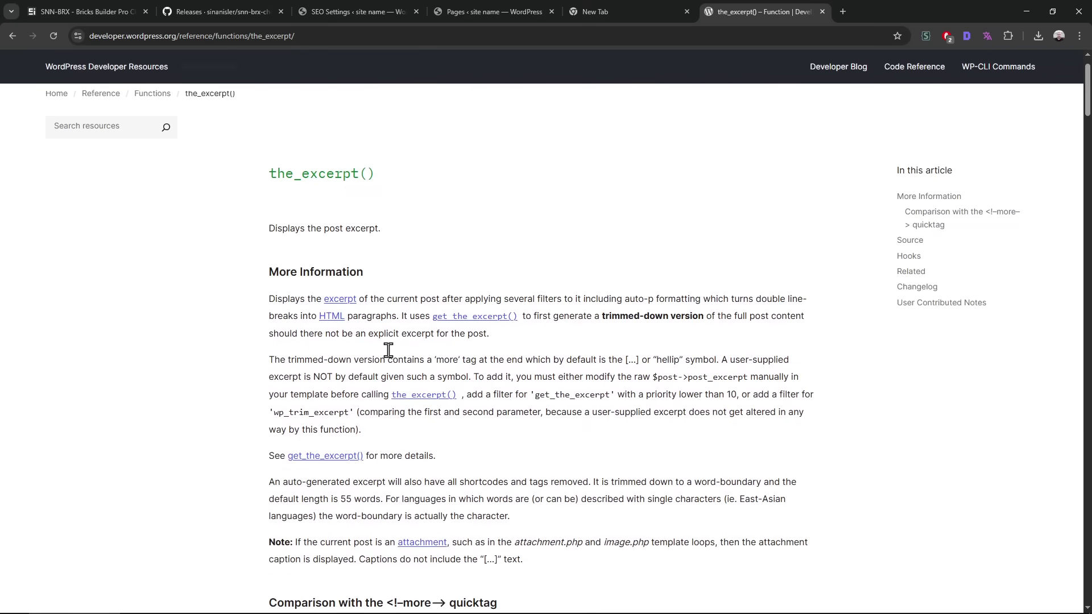
{"action": "scroll", "coordinate": [455, 341], "scroll_direction": "up", "scroll_amount": 9}
{"action": "scroll", "coordinate": [691, 364], "scroll_direction": "up", "scroll_amount": 2}
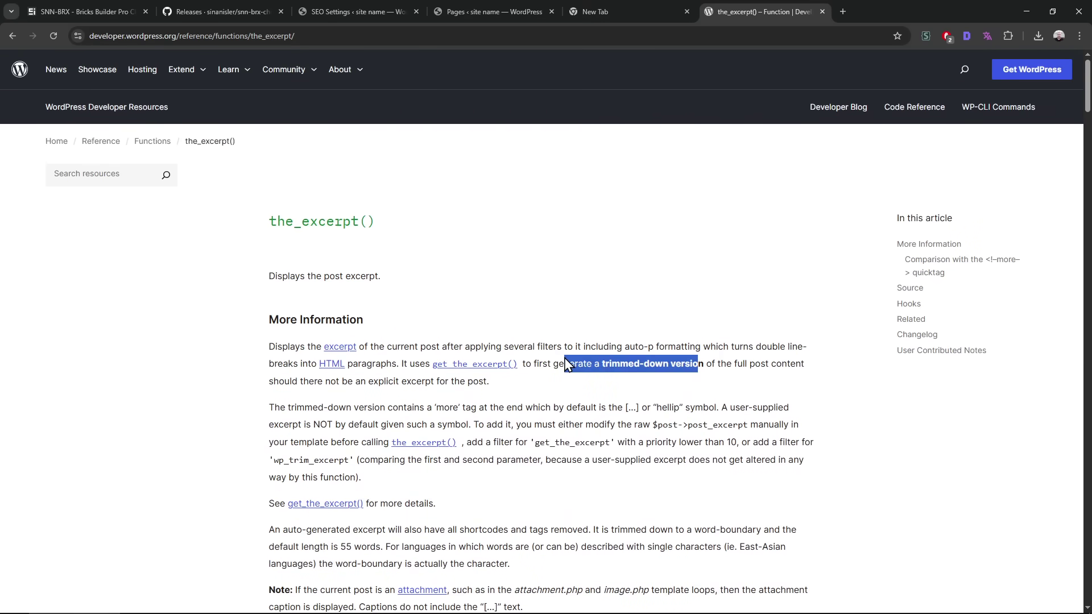
{"action": "left_click", "coordinate": [566, 364]}
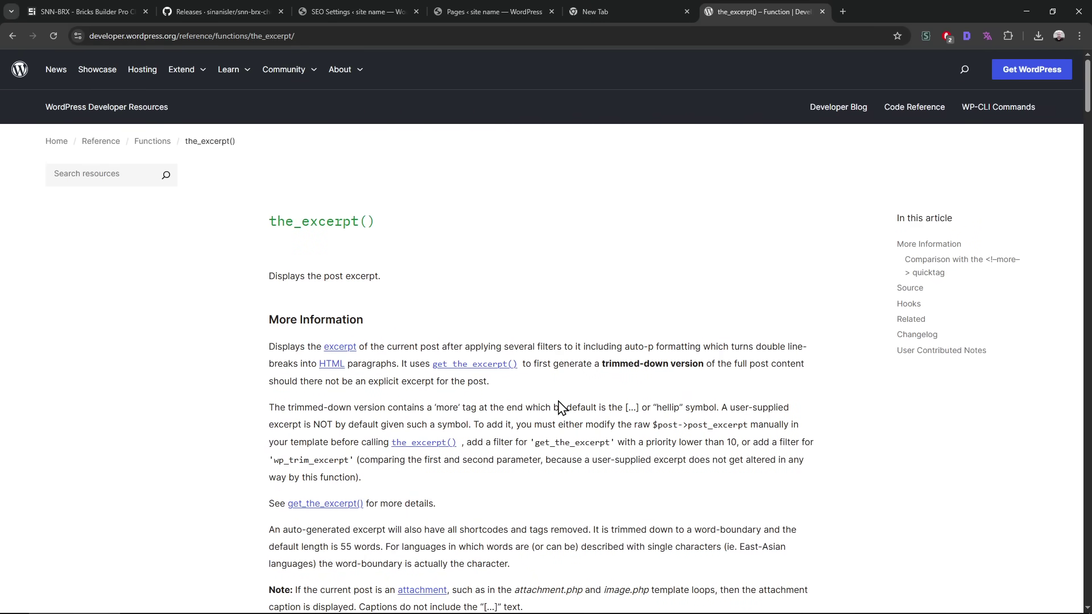
{"action": "key", "text": "ctrl+w"}
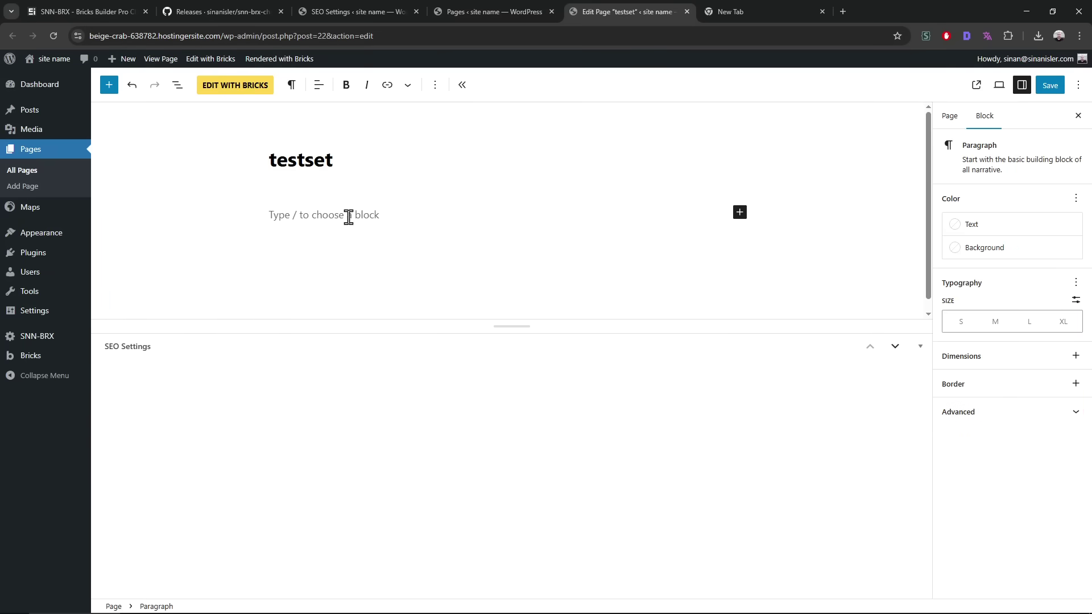
- Close the testset block editor tab, choosing Leave, and open testset with Bricks
{"action": "left_click", "coordinate": [492, 11]}
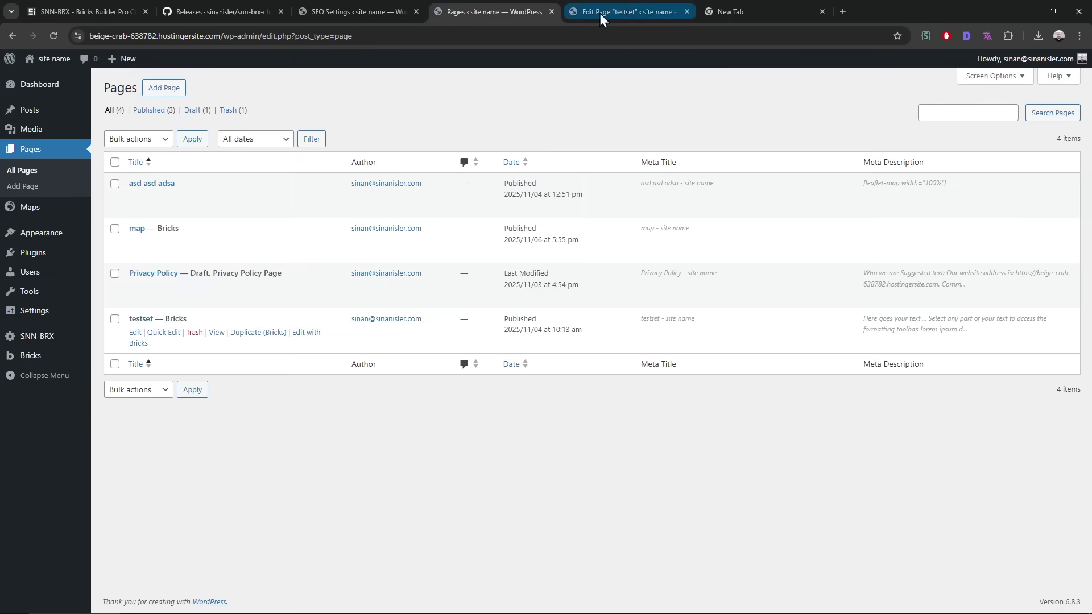
{"action": "middle_click", "coordinate": [602, 13]}
{"action": "left_click", "coordinate": [596, 108]}
{"action": "left_click", "coordinate": [303, 335]}
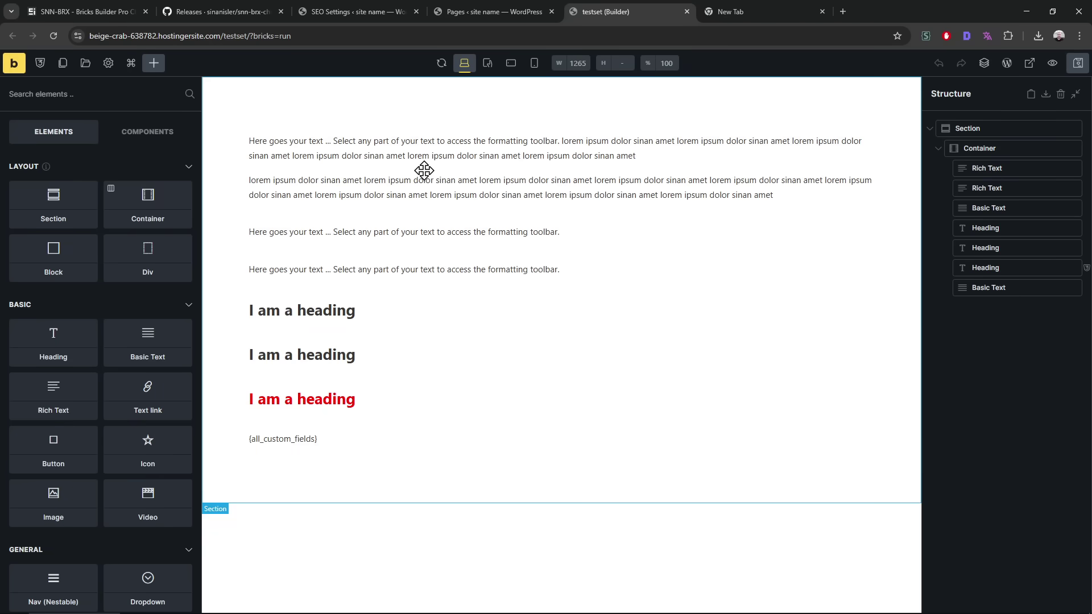
- Compare testset's first Rich Text block with its meta description, then close the Builder tab
{"action": "left_click", "coordinate": [424, 170]}
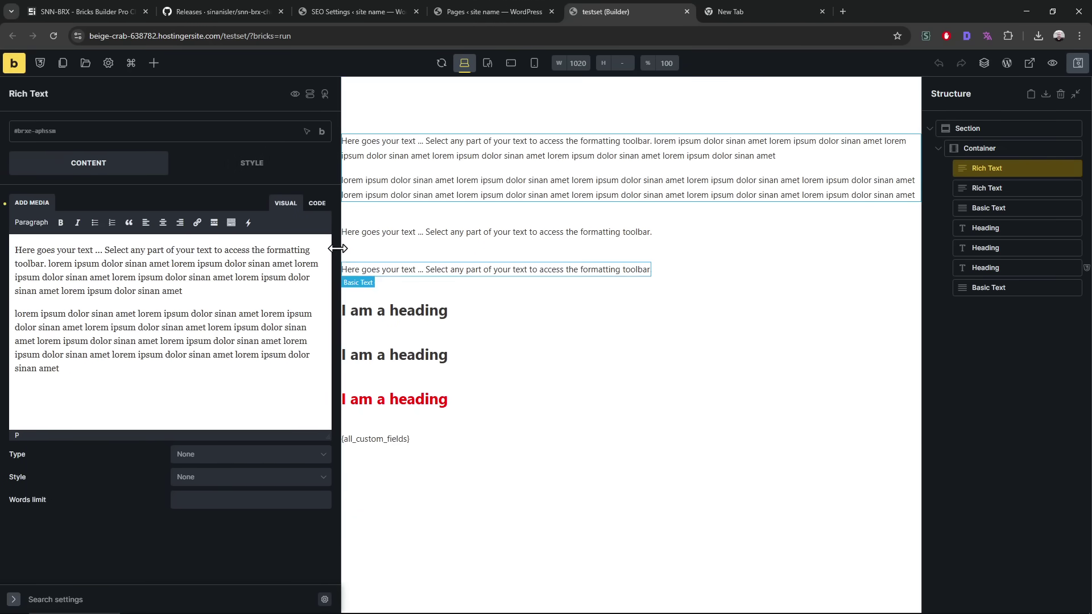
{"action": "left_click", "coordinate": [464, 6]}
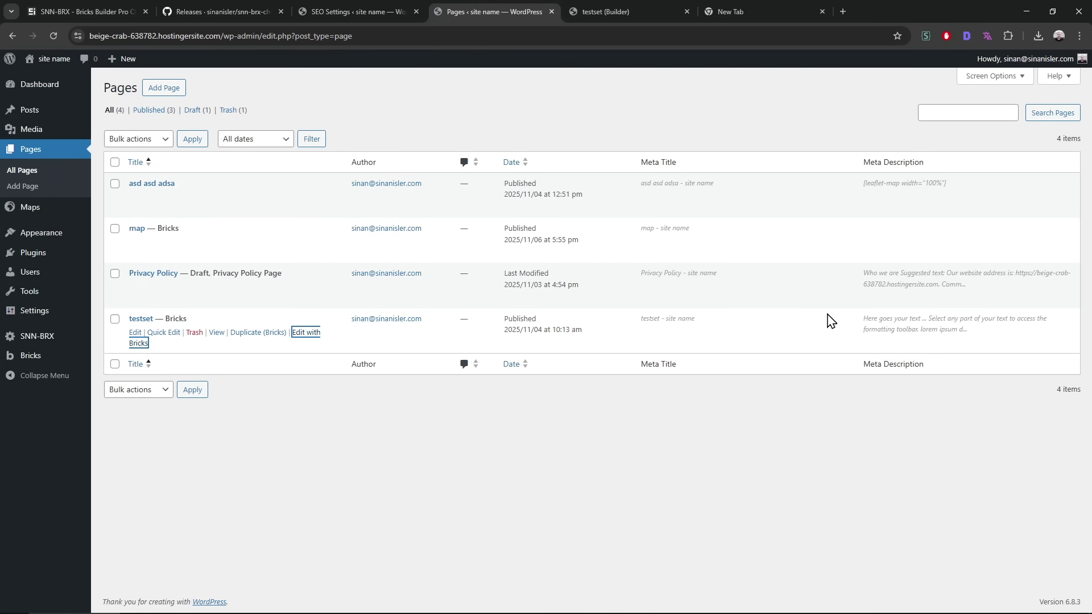
{"action": "left_click_drag", "start_coordinate": [873, 319], "coordinate": [978, 336]}
{"action": "left_click", "coordinate": [988, 373]}
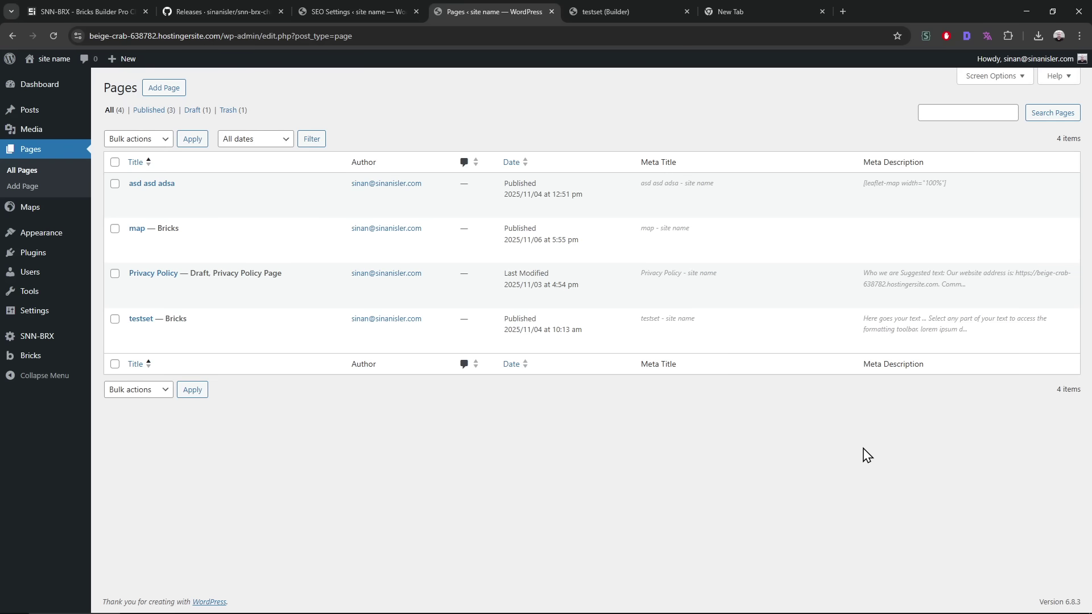
{"action": "middle_click", "coordinate": [608, 2]}
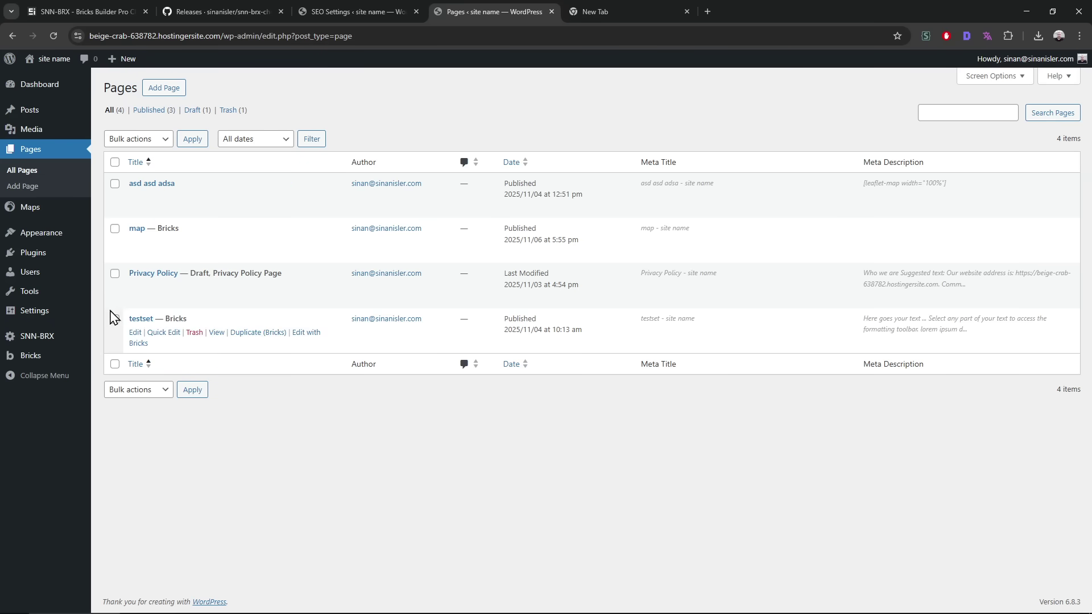
- Tick Enable XML Sitemap in SEO Settings and save the settings
{"action": "left_click", "coordinate": [359, 10]}
{"action": "scroll", "coordinate": [664, 375], "scroll_direction": "down", "scroll_amount": 2}
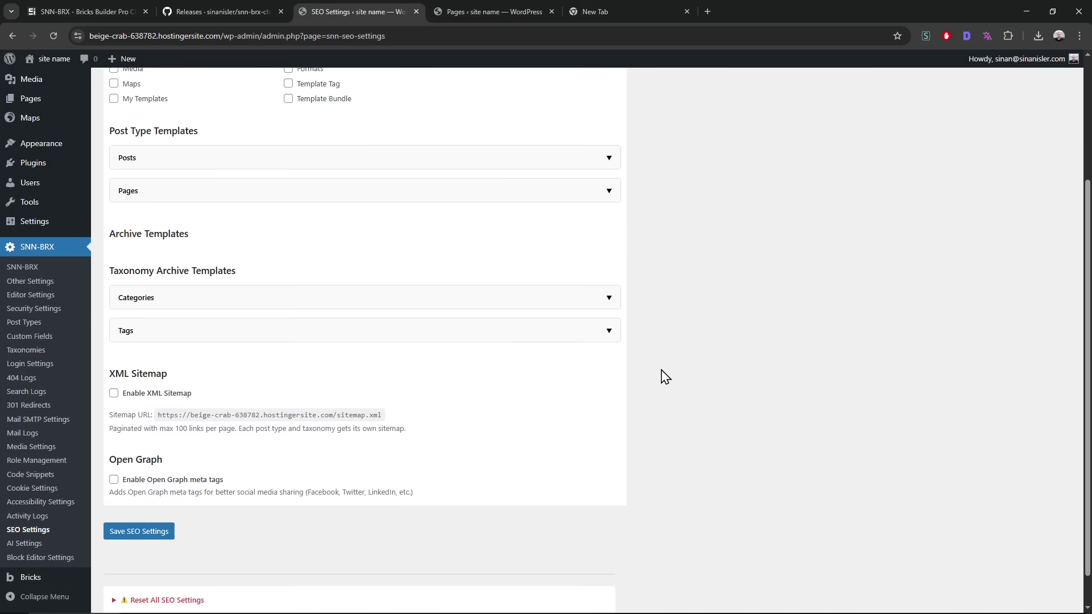
{"action": "left_click", "coordinate": [114, 356]}
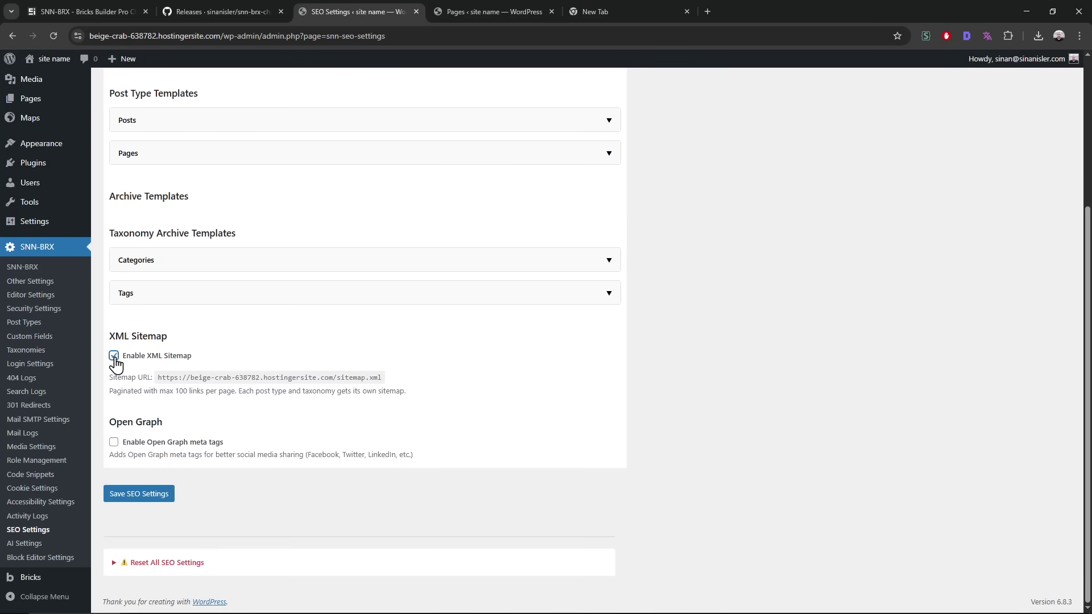
{"action": "left_click", "coordinate": [160, 497]}
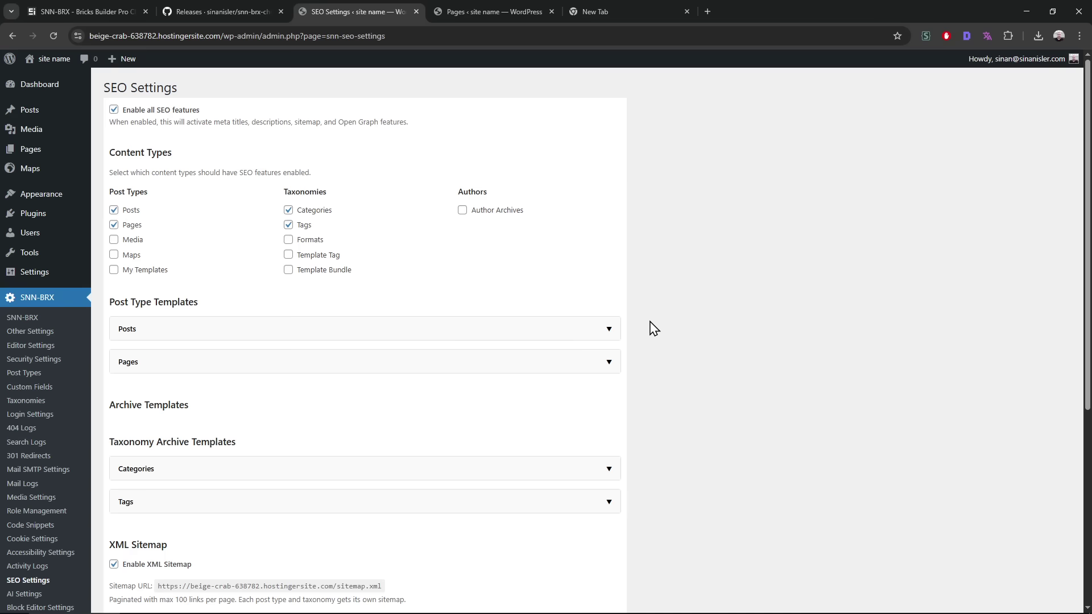
{"action": "scroll", "coordinate": [653, 329], "scroll_direction": "down", "scroll_amount": 1}
{"action": "scroll", "coordinate": [652, 328], "scroll_direction": "down", "scroll_amount": 4}
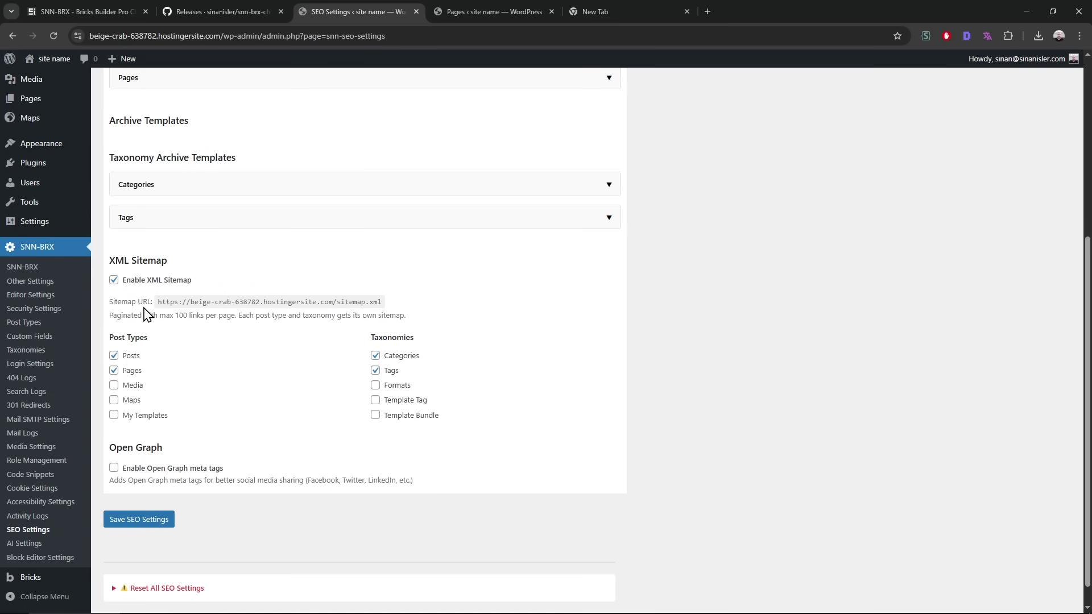
{"action": "left_click", "coordinate": [150, 520]}
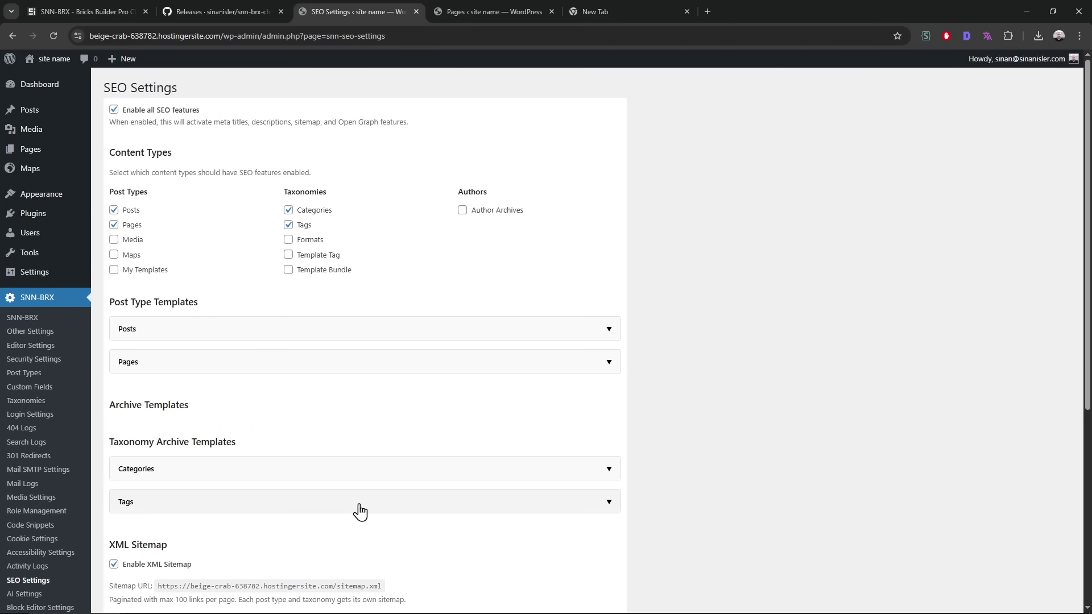
{"action": "scroll", "coordinate": [360, 512], "scroll_direction": "down", "scroll_amount": 5}
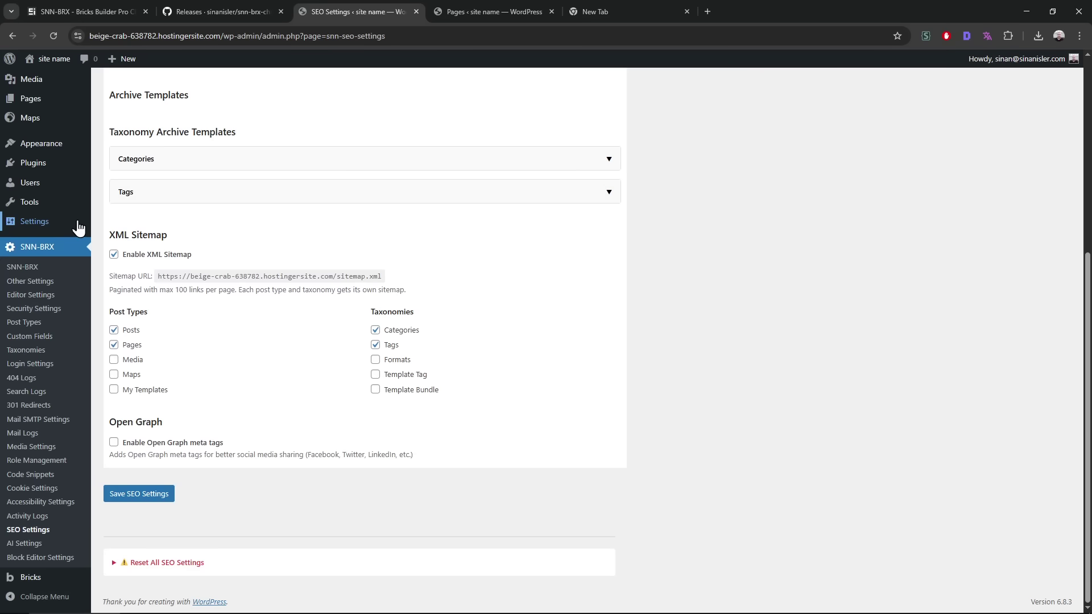
- Re-save the Post name permalink structure in Permalink Settings
{"action": "mouse_move", "coordinate": [79, 227]}
{"action": "left_click", "coordinate": [134, 303], "text": "ctrl"}
{"action": "left_click", "coordinate": [477, 13]}
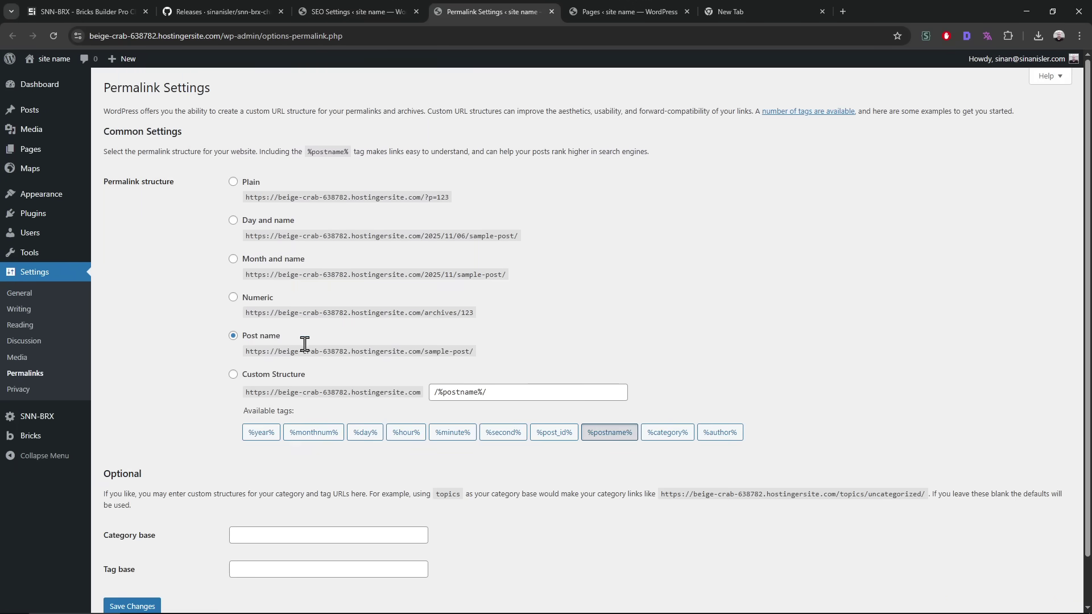
{"action": "scroll", "coordinate": [305, 344], "scroll_direction": "down", "scroll_amount": 2}
{"action": "left_click", "coordinate": [131, 563]}
{"action": "left_click", "coordinate": [352, 11]}
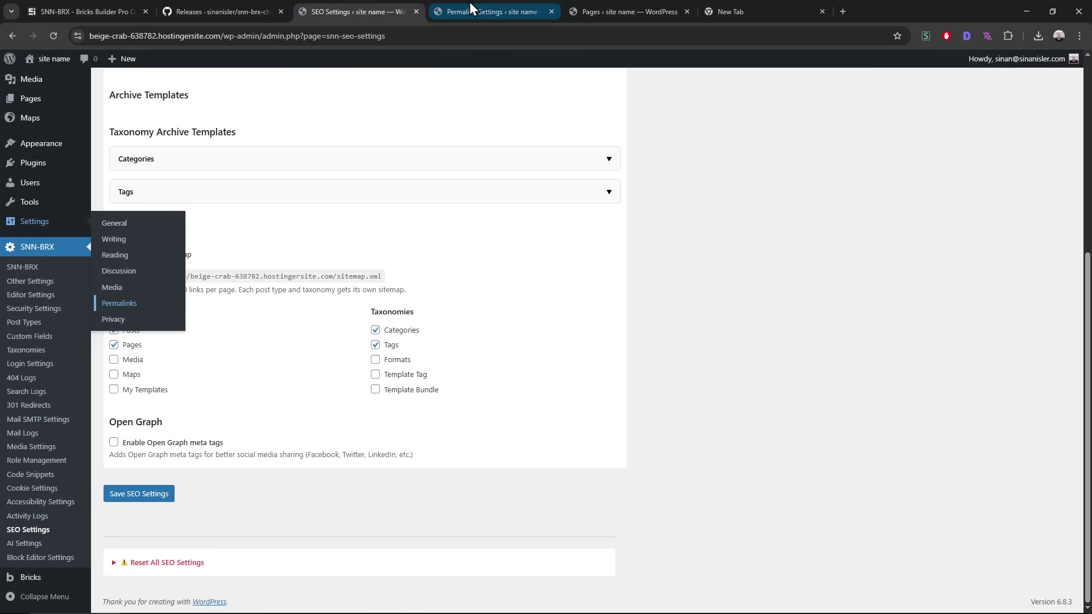
{"action": "left_click", "coordinate": [463, 7]}
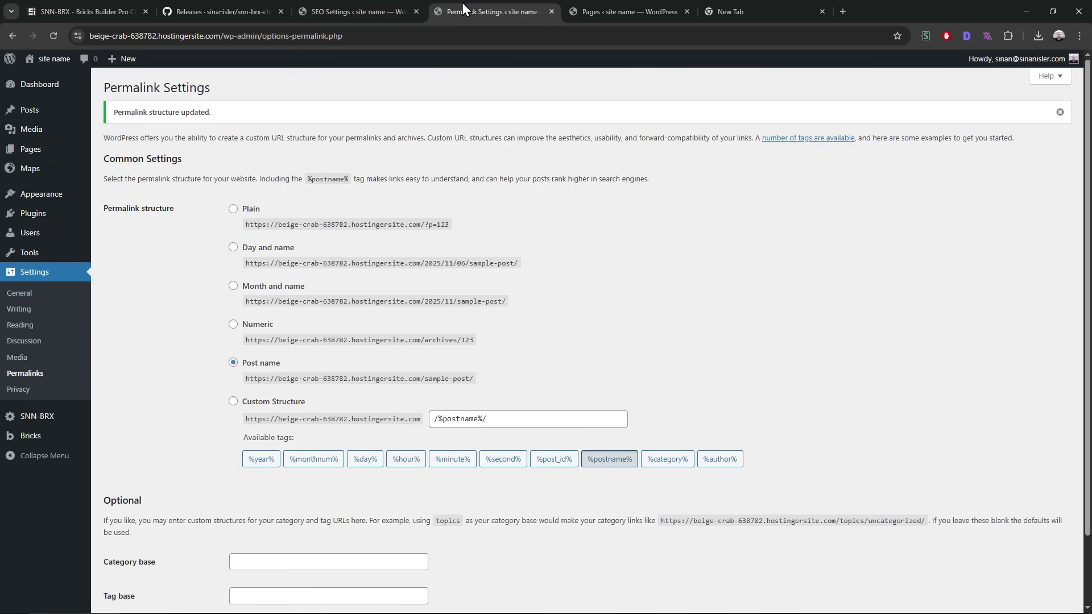
{"action": "left_click", "coordinate": [353, 2]}
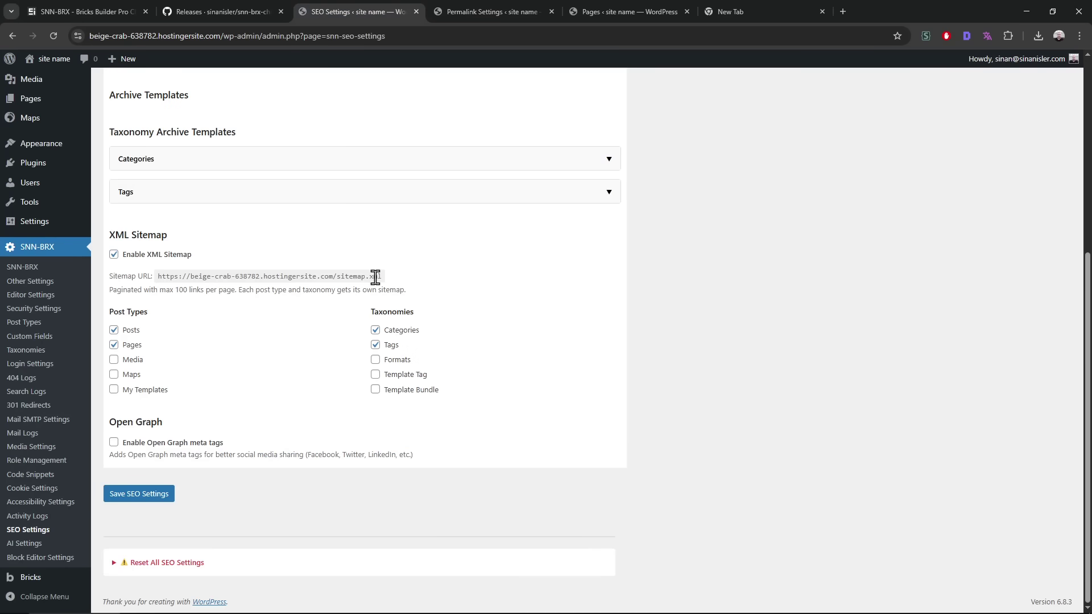
- Copy the Sitemap URL from SEO Settings and load sitemap.xml in a new tab
{"action": "left_click_drag", "start_coordinate": [375, 277], "coordinate": [157, 277]}
{"action": "key", "text": "ctrl+c"}
{"action": "key", "text": "ctrl+t"}
{"action": "key", "text": "ctrl+v"}
{"action": "key", "text": "Return"}
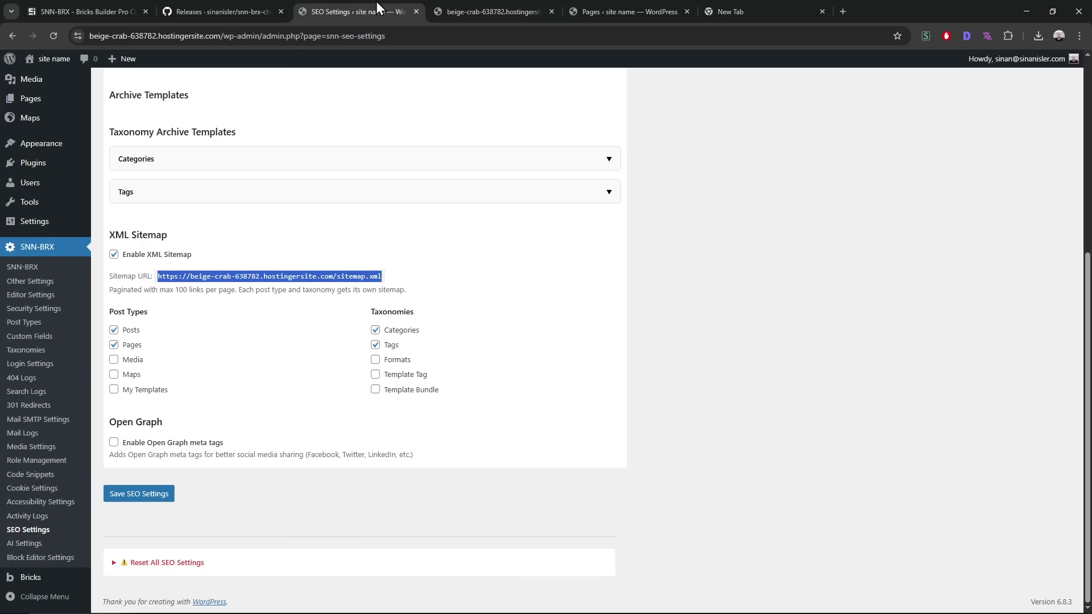
- Close the sitemap tab, then search Google for the selected 'Open Graph' heading in a new tab
{"action": "scroll", "coordinate": [687, 342], "scroll_direction": "up", "scroll_amount": 1}
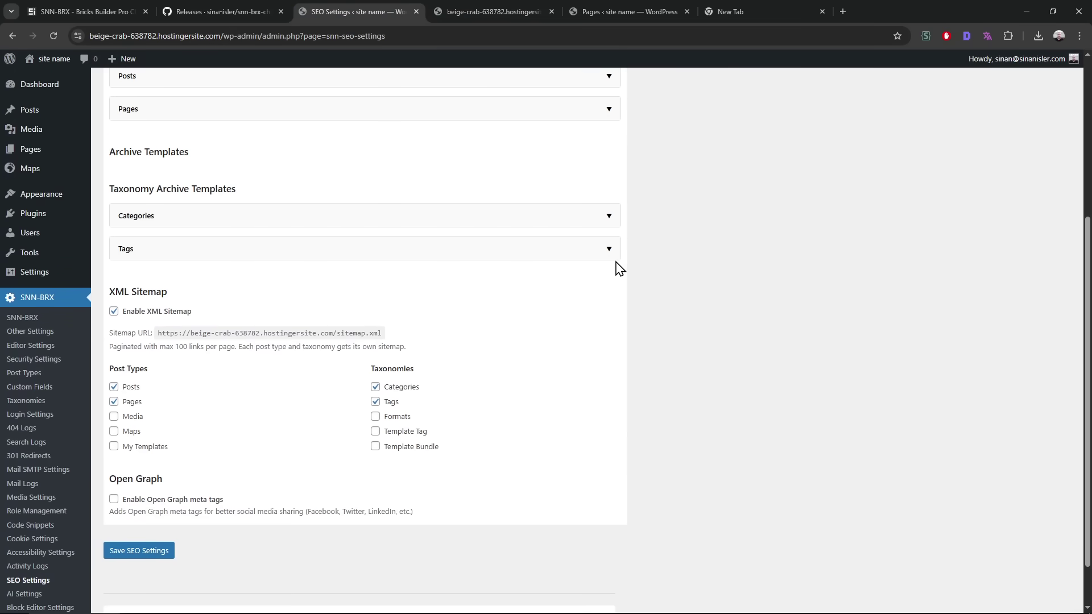
{"action": "middle_click", "coordinate": [491, 2]}
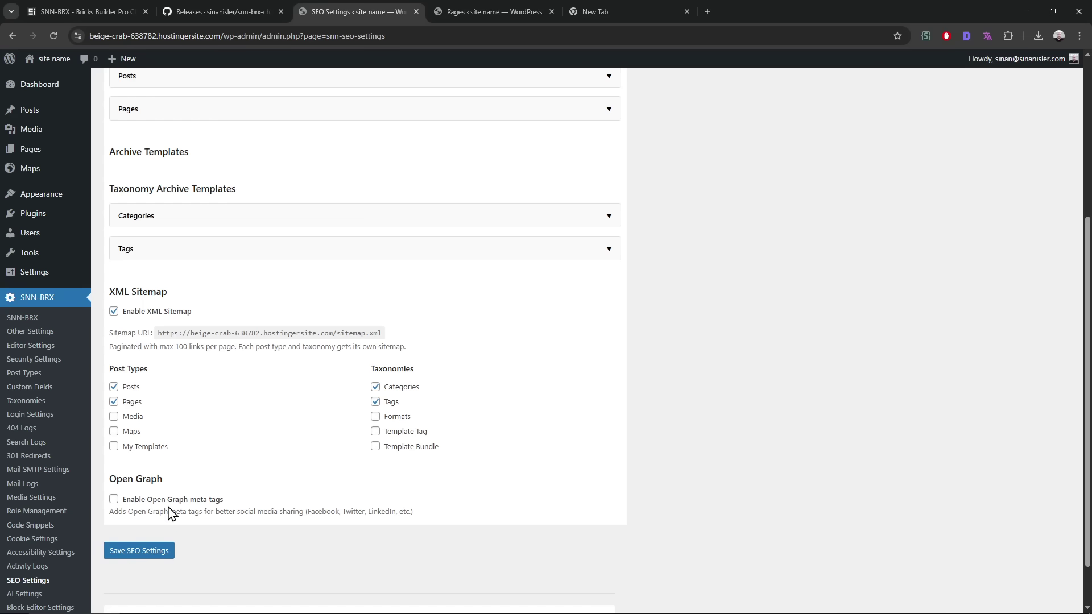
{"action": "scroll", "coordinate": [165, 510], "scroll_direction": "down", "scroll_amount": 2}
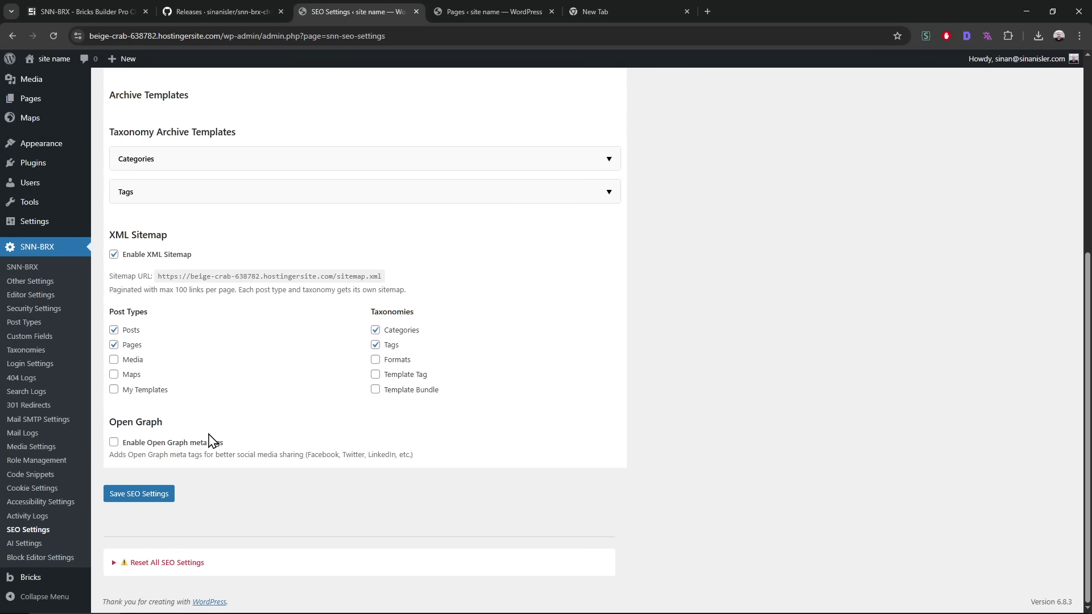
{"action": "triple_click", "coordinate": [126, 421]}
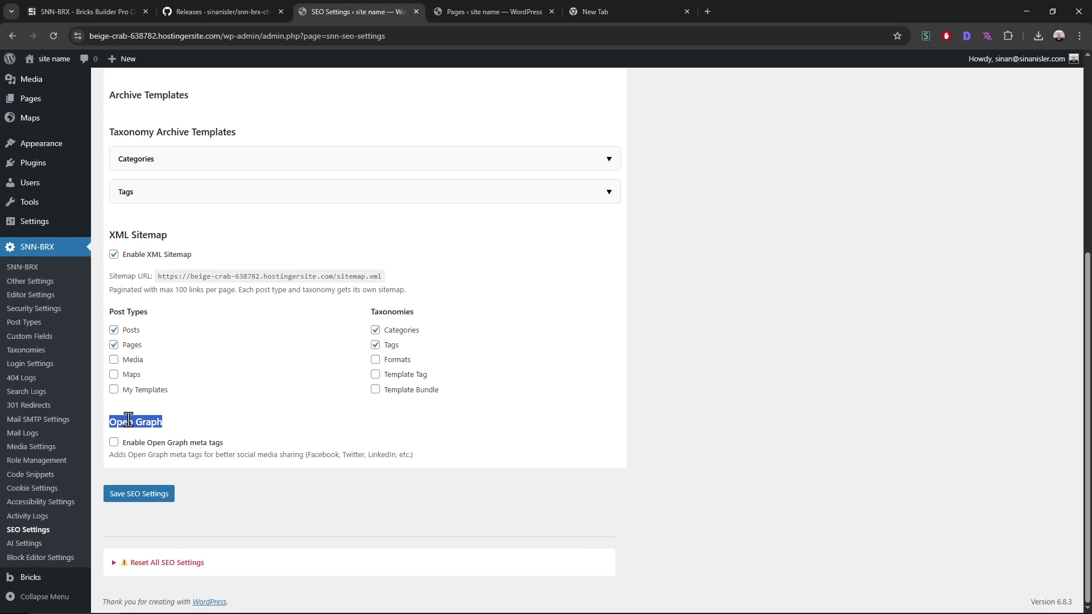
{"action": "right_click", "coordinate": [207, 417]}
{"action": "left_click", "coordinate": [200, 413]}
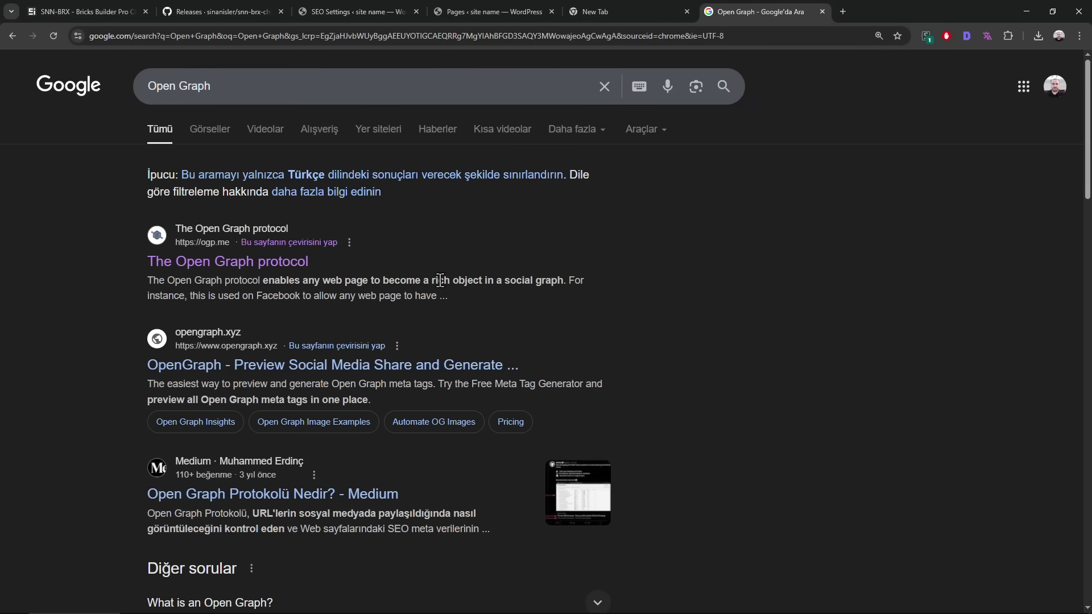
- Open the ogp.me 'The Open Graph protocol' result, read its Basic Metadata, and return to SEO Settings
{"action": "left_click_drag", "start_coordinate": [440, 281], "coordinate": [564, 281]}
{"action": "left_click", "coordinate": [266, 264]}
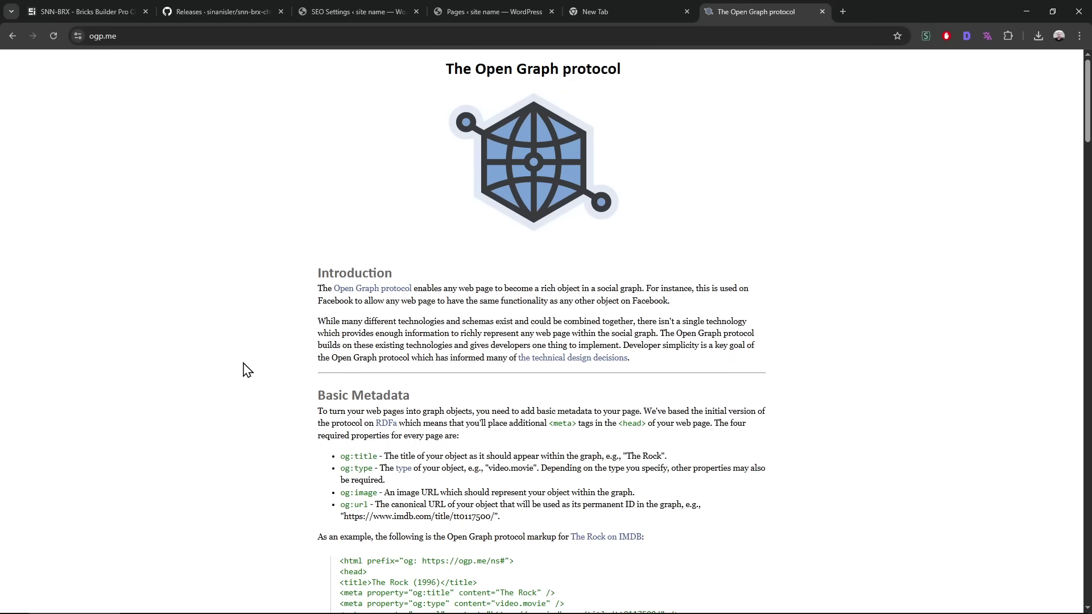
{"action": "scroll", "coordinate": [246, 370], "scroll_direction": "down", "scroll_amount": 4}
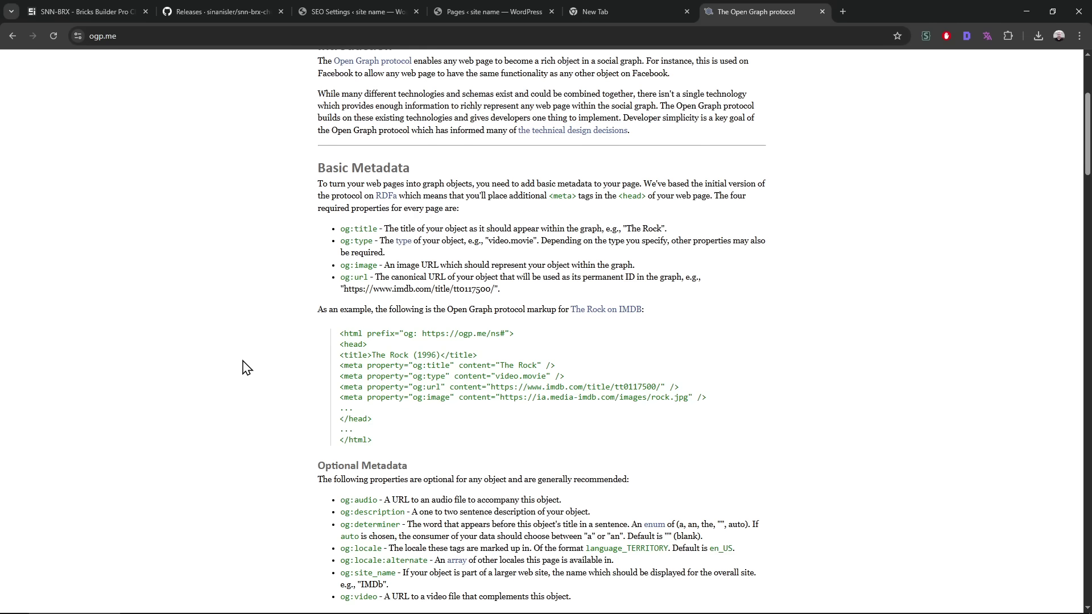
{"action": "scroll", "coordinate": [246, 366], "scroll_direction": "down", "scroll_amount": 4}
{"action": "scroll", "coordinate": [246, 367], "scroll_direction": "up", "scroll_amount": 8}
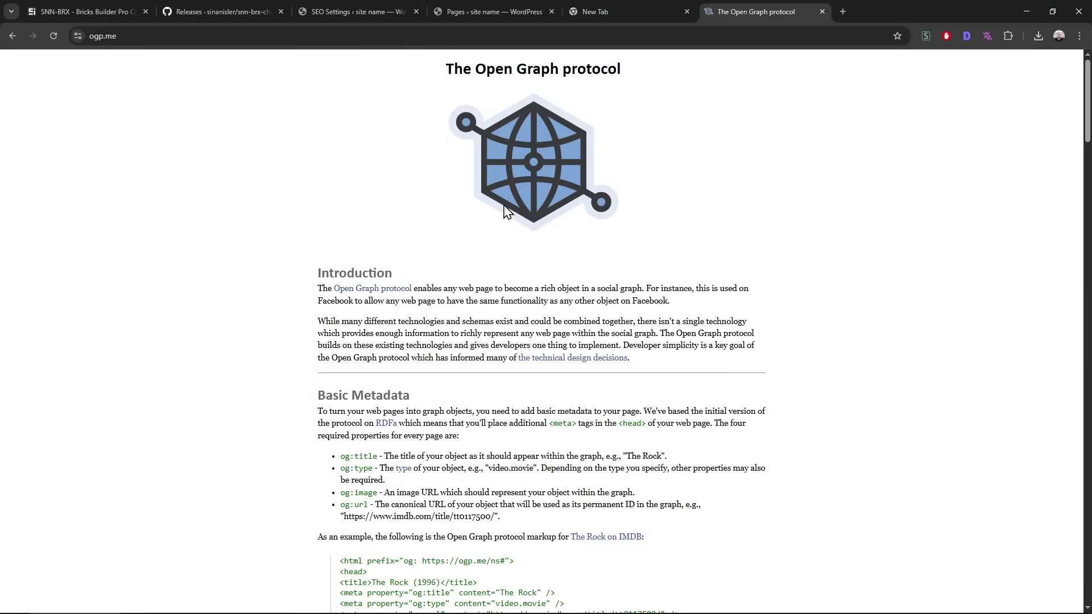
{"action": "left_click", "coordinate": [370, 2]}
- Close the ogp.me tab, tick Enable Open Graph meta tags, and save the SEO settings
{"action": "left_click", "coordinate": [822, 12]}
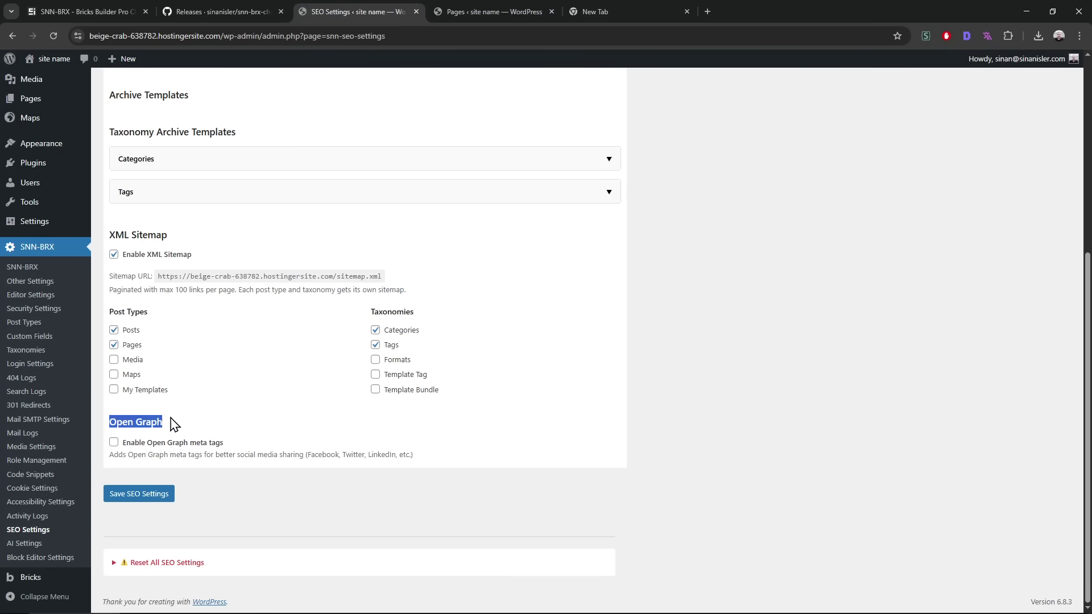
{"action": "left_click", "coordinate": [153, 443]}
{"action": "left_click", "coordinate": [157, 500]}
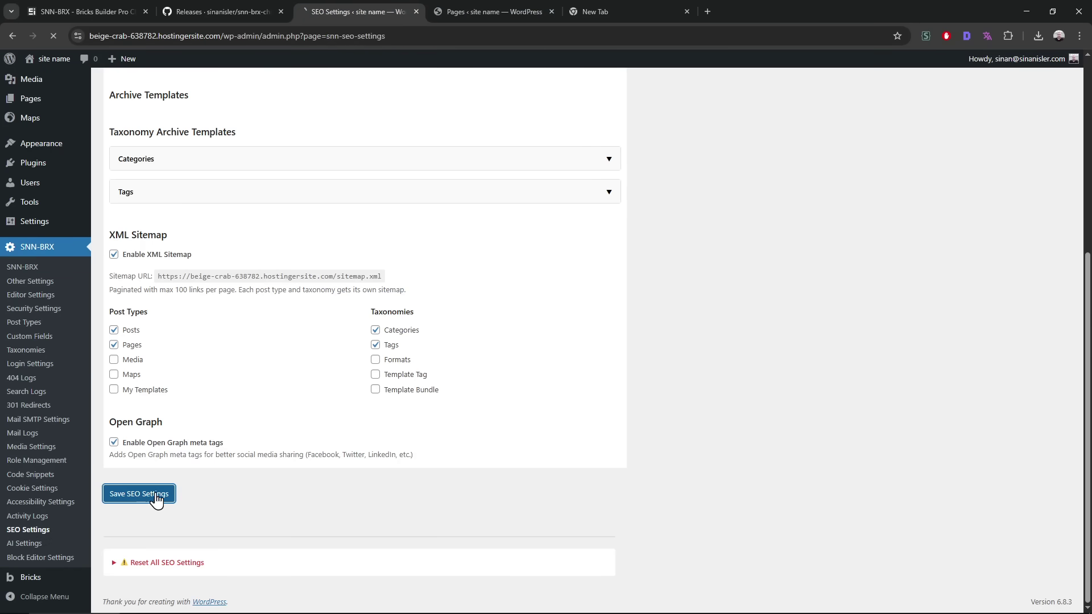
- Review the four social media preview examples under the Open Graph section
{"action": "scroll", "coordinate": [237, 458], "scroll_direction": "down", "scroll_amount": 10}
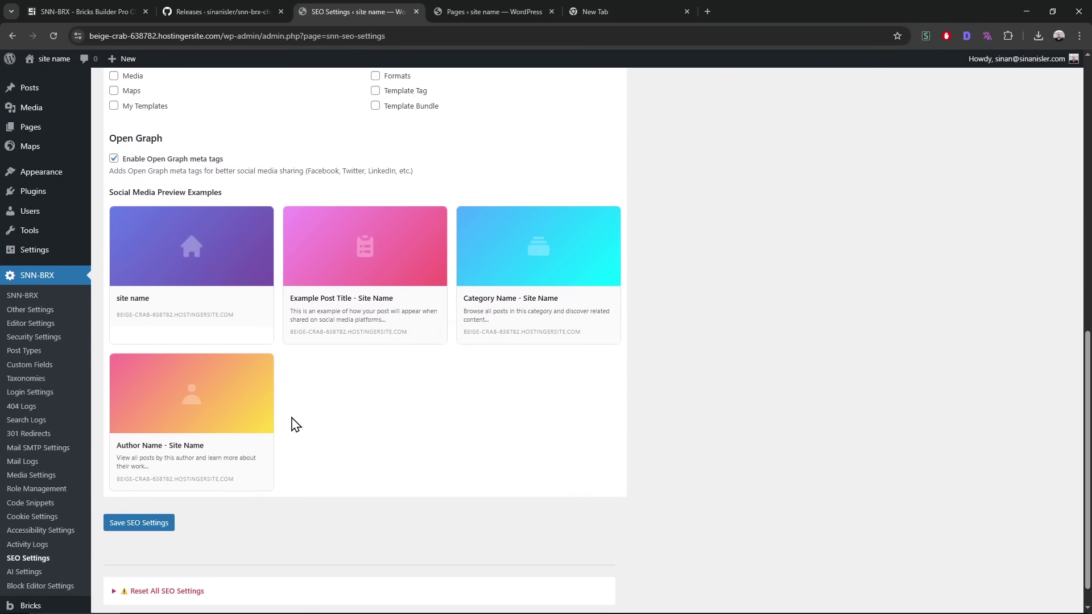
{"action": "scroll", "coordinate": [296, 423], "scroll_direction": "up", "scroll_amount": 2}
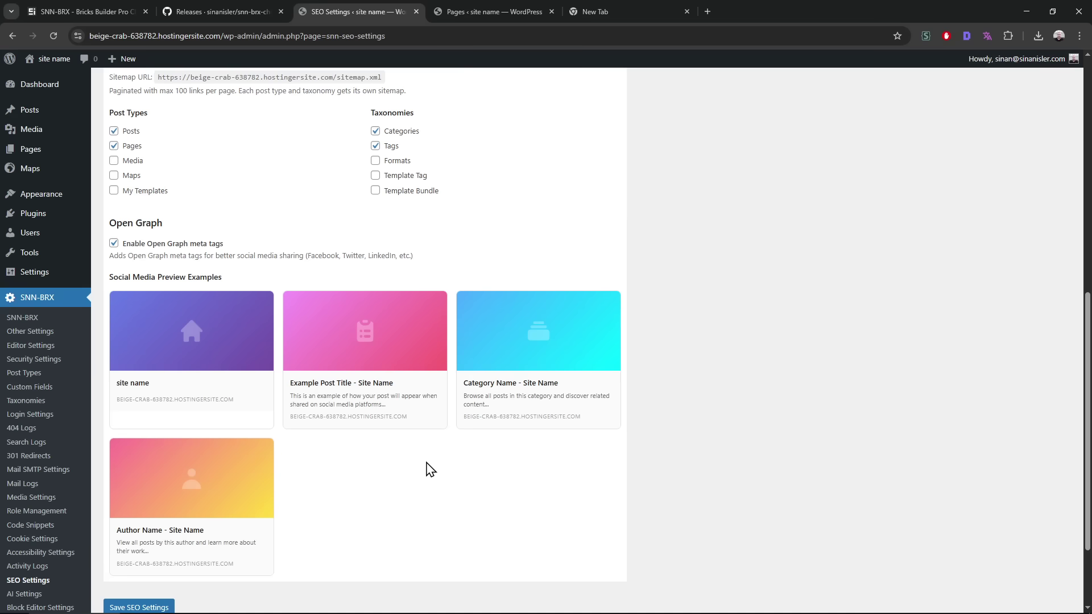
{"action": "scroll", "coordinate": [350, 499], "scroll_direction": "down", "scroll_amount": 2}
{"action": "scroll", "coordinate": [352, 496], "scroll_direction": "up", "scroll_amount": 1}
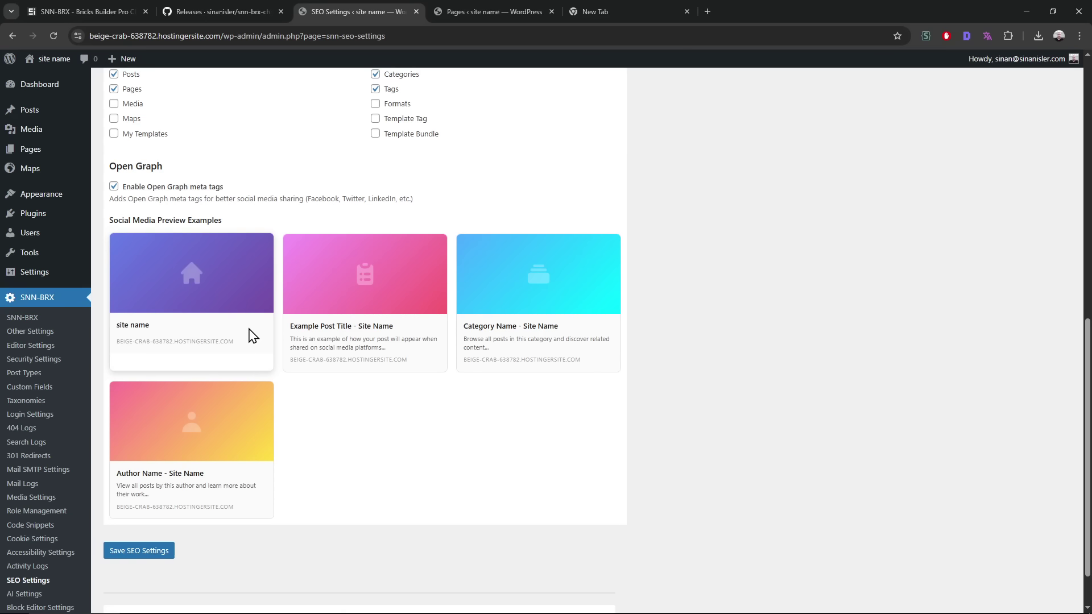
{"action": "left_click_drag", "start_coordinate": [108, 166], "coordinate": [169, 167]}
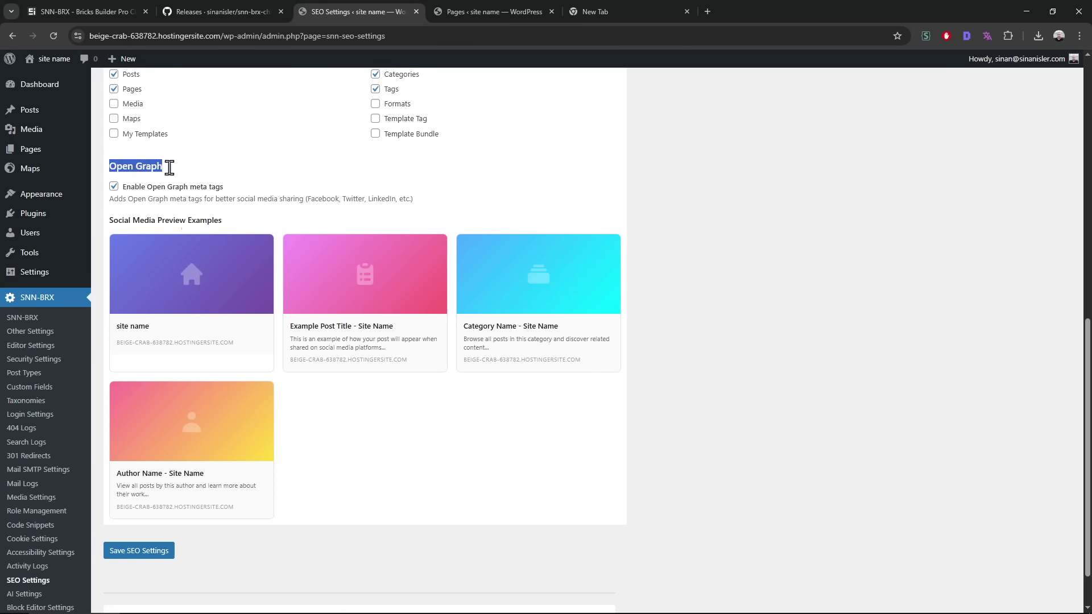
{"action": "left_click", "coordinate": [178, 169]}
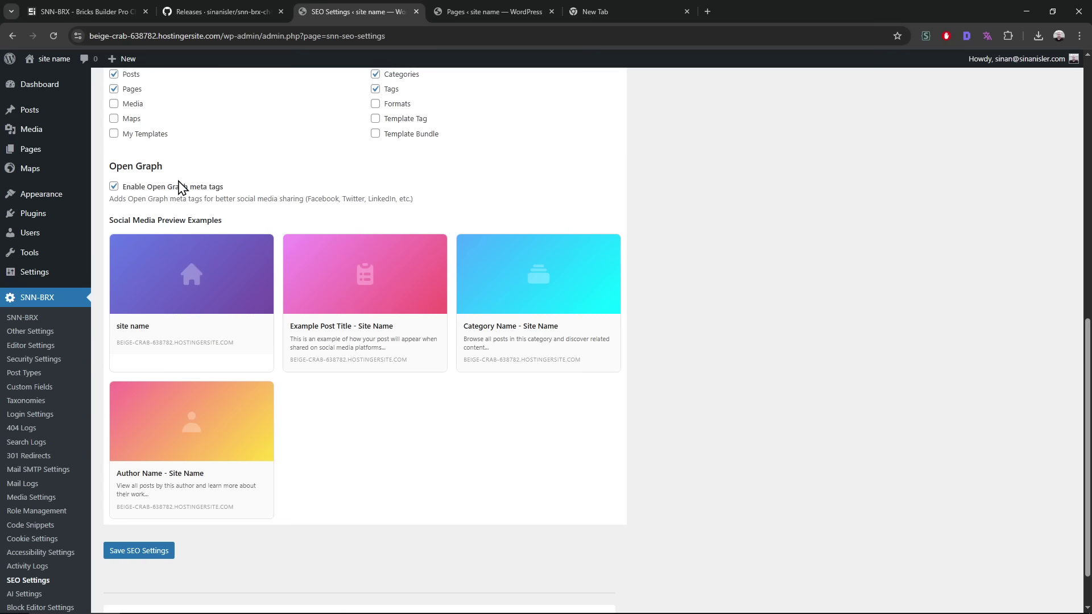
- Untick Enable Open Graph meta tags and save the SEO settings
{"action": "left_click", "coordinate": [149, 189]}
{"action": "left_click", "coordinate": [150, 550]}
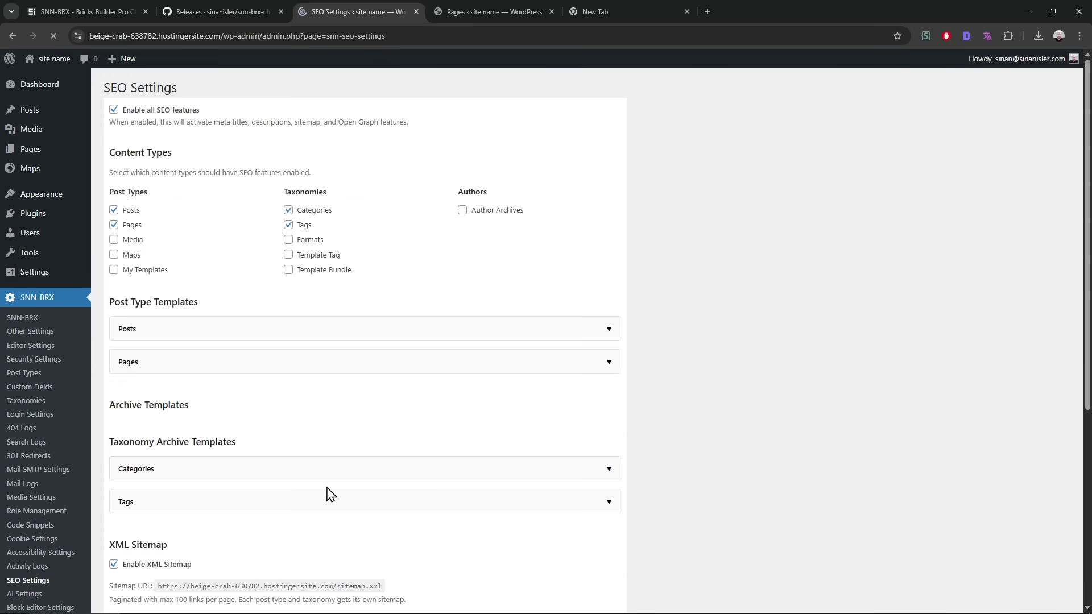
{"action": "scroll", "coordinate": [327, 490], "scroll_direction": "down", "scroll_amount": 5}
- Expand Reset All SEO Settings and read its warning without pressing the reset button
{"action": "left_click", "coordinate": [189, 563]}
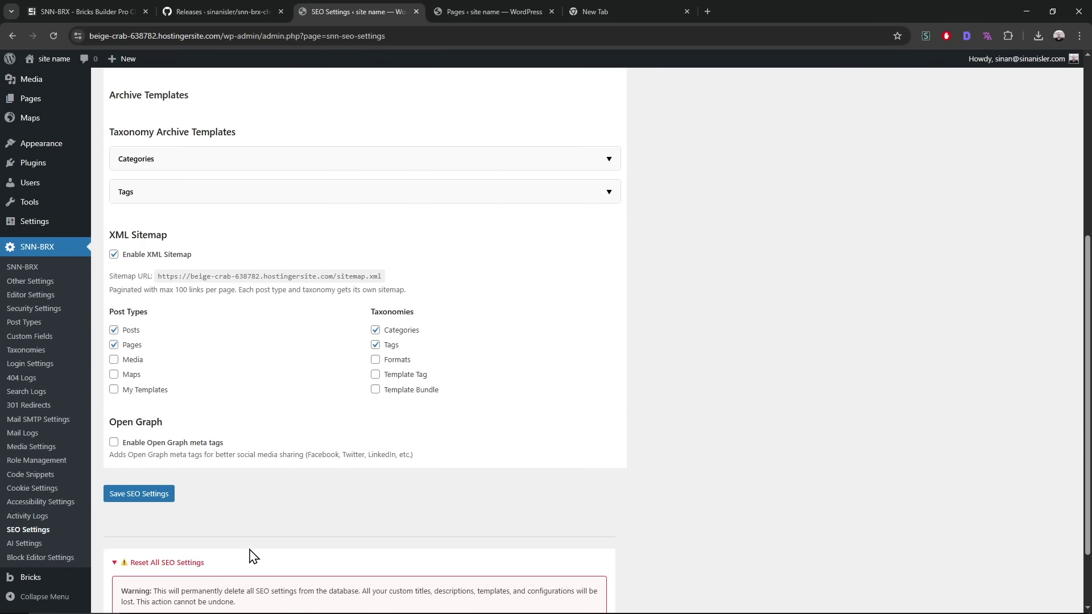
{"action": "scroll", "coordinate": [251, 556], "scroll_direction": "down", "scroll_amount": 2}
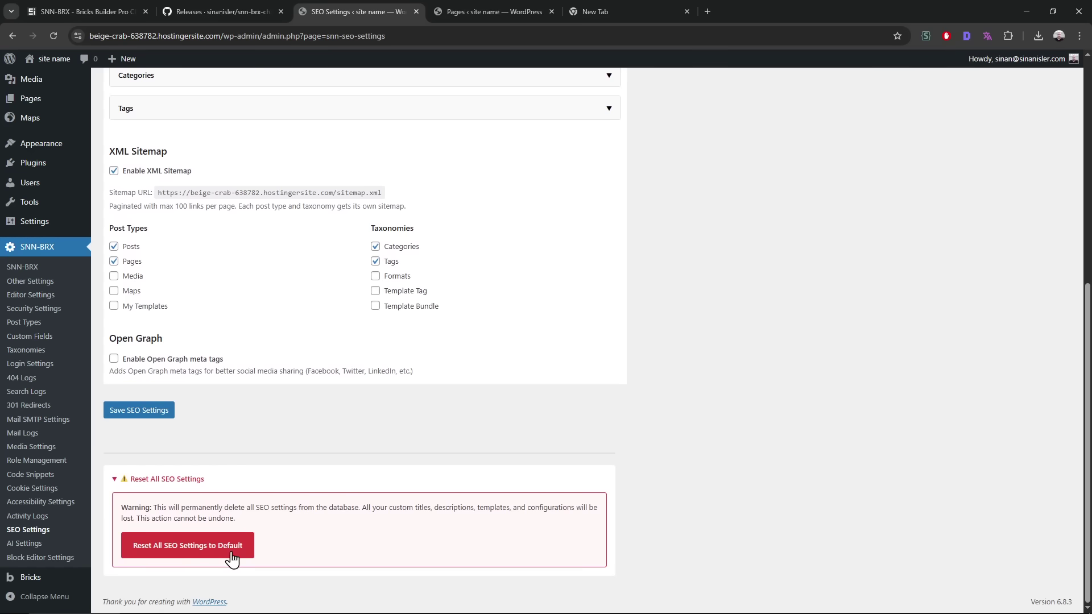
{"action": "scroll", "coordinate": [232, 559], "scroll_direction": "up", "scroll_amount": 7}
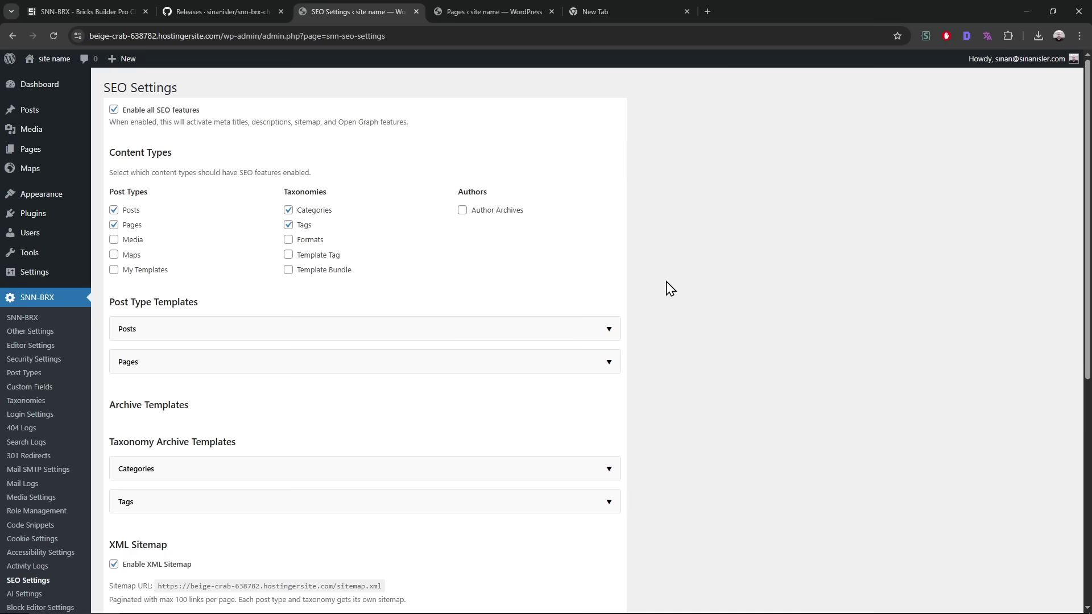
{"action": "scroll", "coordinate": [519, 397], "scroll_direction": "down", "scroll_amount": 9}
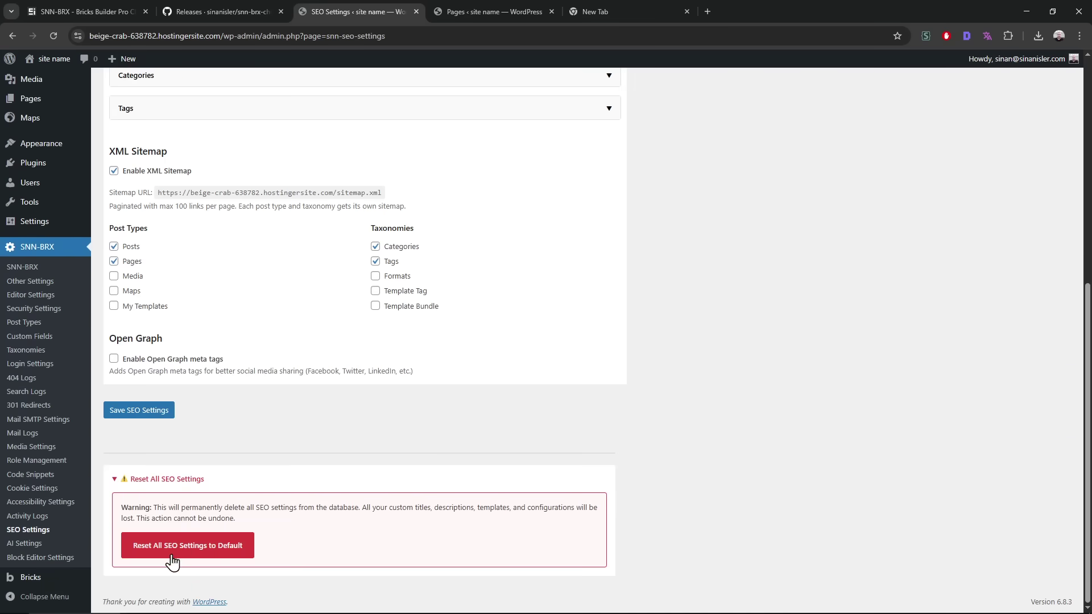
{"action": "scroll", "coordinate": [682, 400], "scroll_direction": "up", "scroll_amount": 5}
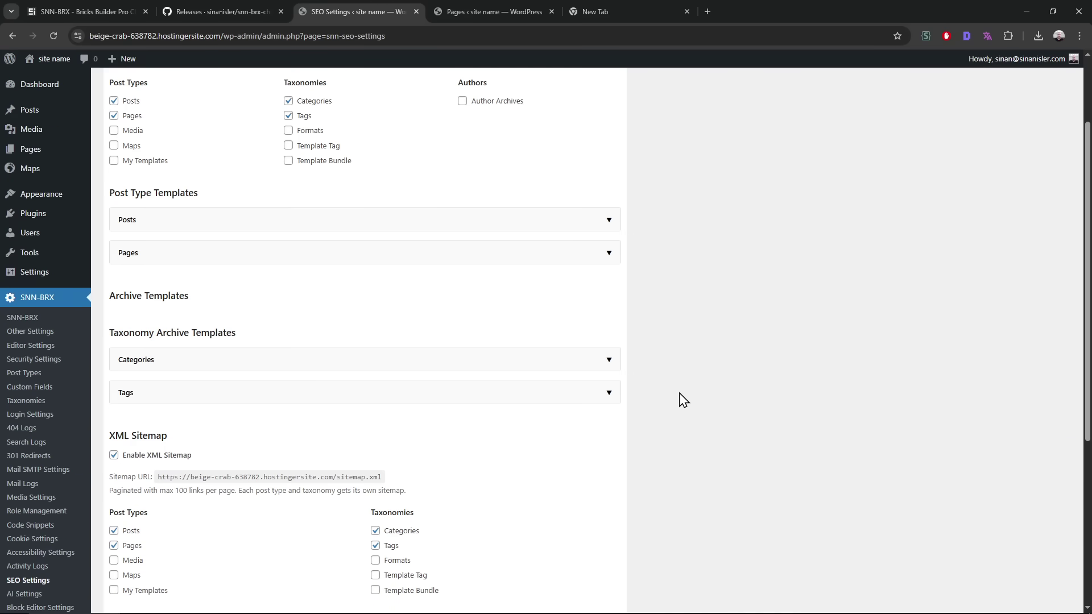
{"action": "scroll", "coordinate": [678, 393], "scroll_direction": "down", "scroll_amount": 5}
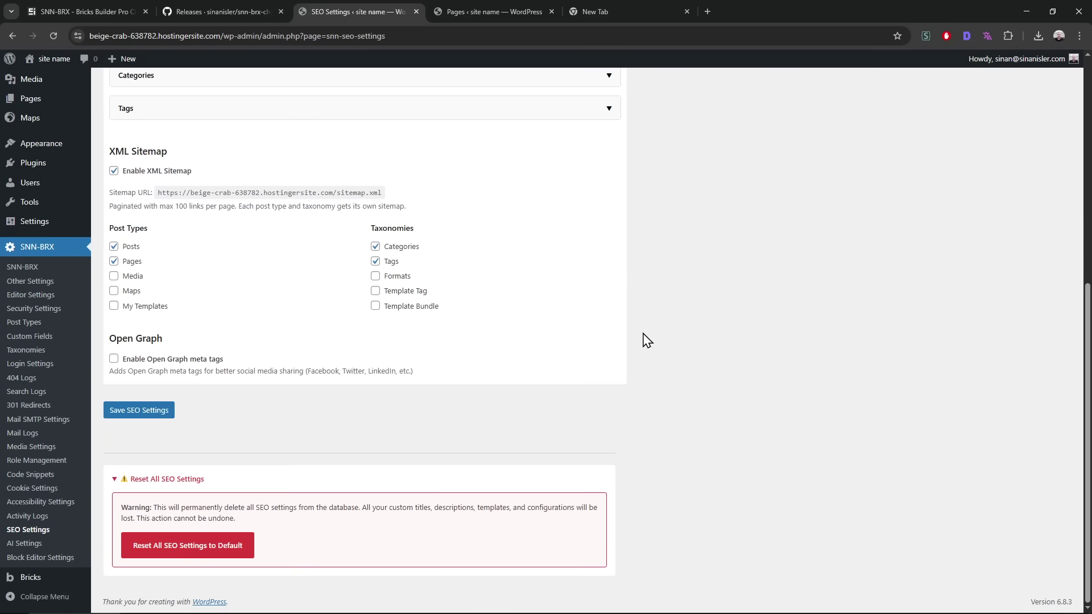
{"action": "scroll", "coordinate": [647, 340], "scroll_direction": "up", "scroll_amount": 7}
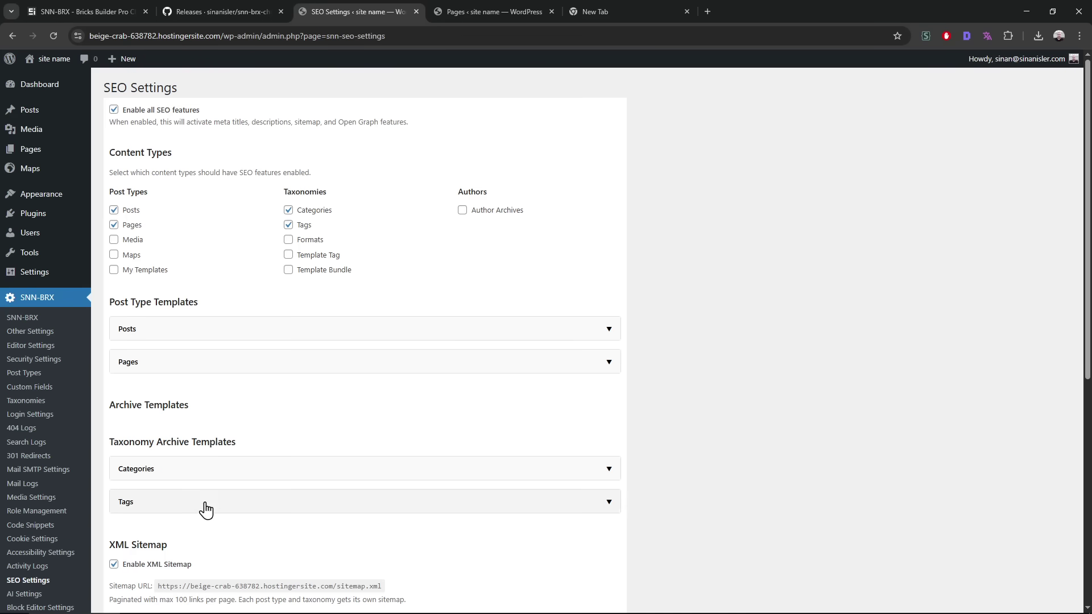
{"action": "scroll", "coordinate": [203, 500], "scroll_direction": "down", "scroll_amount": 5}
{"action": "scroll", "coordinate": [208, 499], "scroll_direction": "down", "scroll_amount": 1}
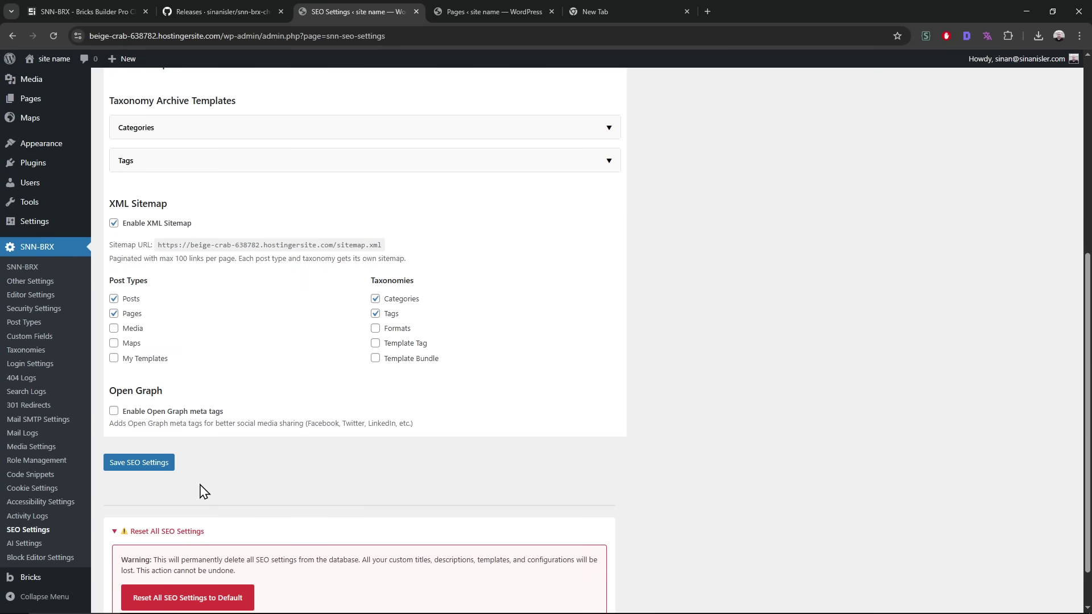
{"action": "scroll", "coordinate": [203, 490], "scroll_direction": "up", "scroll_amount": 5}
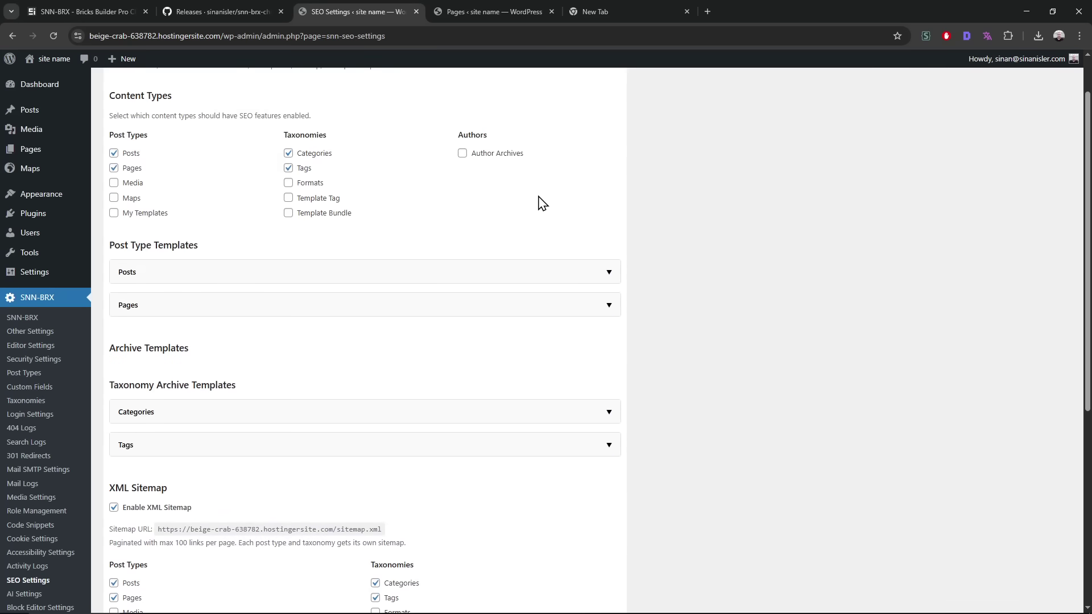
{"action": "scroll", "coordinate": [675, 270], "scroll_direction": "up", "scroll_amount": 1}
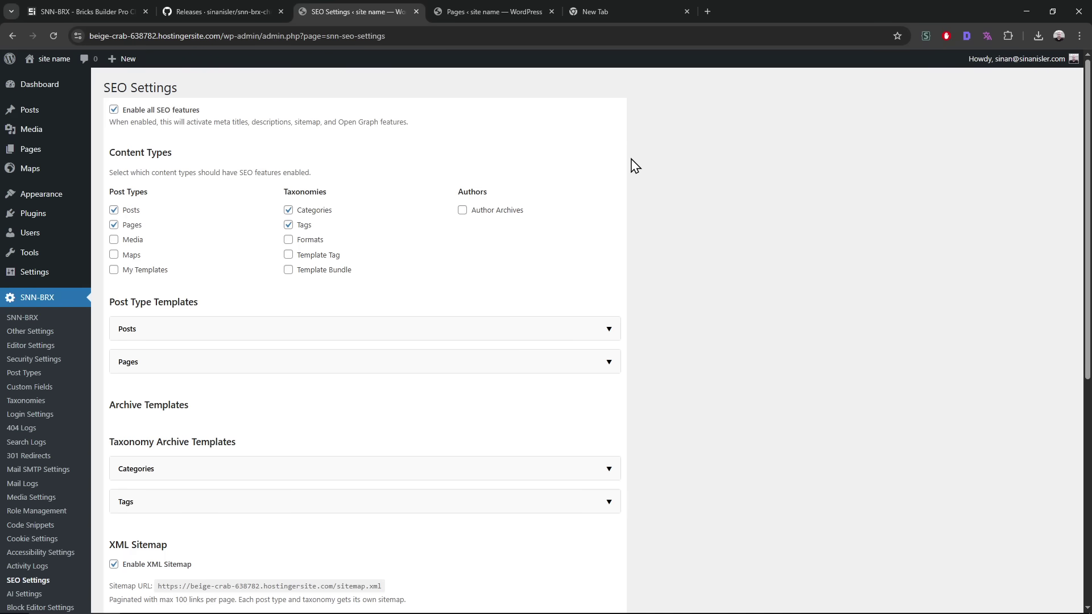
- Switch to the 'SNN-BRX - Bricks Builder Pro' product page tab on sinanisler.com
{"action": "left_click", "coordinate": [114, 9]}
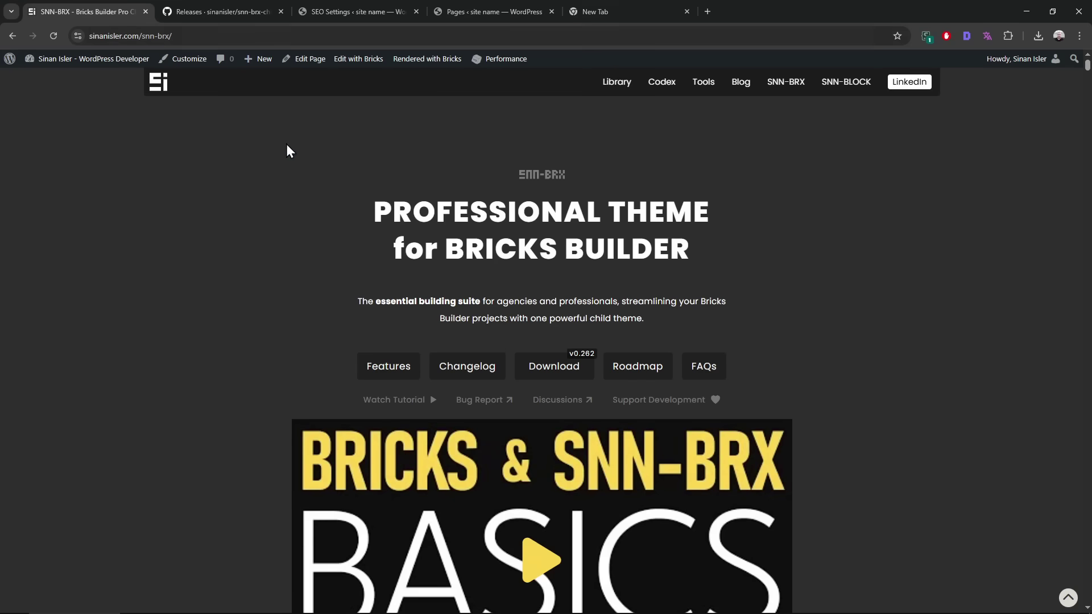
- Browse the GitHub releases for v0.262-pre21, its changelog and snn-brx-child-theme.zip asset
{"action": "left_click", "coordinate": [261, 12]}
{"action": "scroll", "coordinate": [473, 192], "scroll_direction": "up", "scroll_amount": 10}
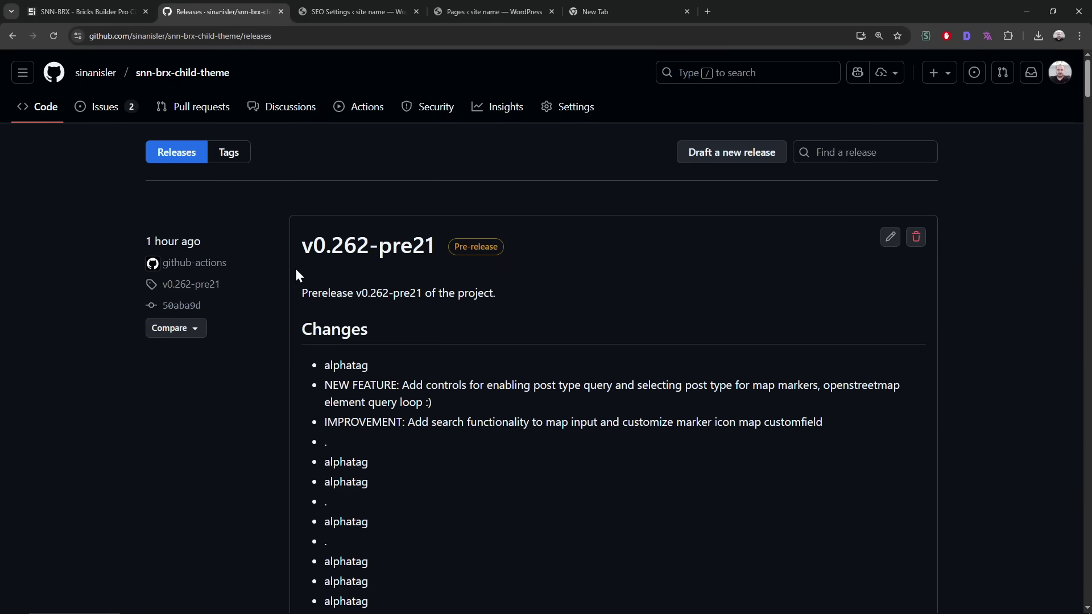
{"action": "scroll", "coordinate": [295, 263], "scroll_direction": "down", "scroll_amount": 5}
{"action": "left_click_drag", "start_coordinate": [381, 118], "coordinate": [411, 428]}
{"action": "scroll", "coordinate": [411, 428], "scroll_direction": "down", "scroll_amount": 7}
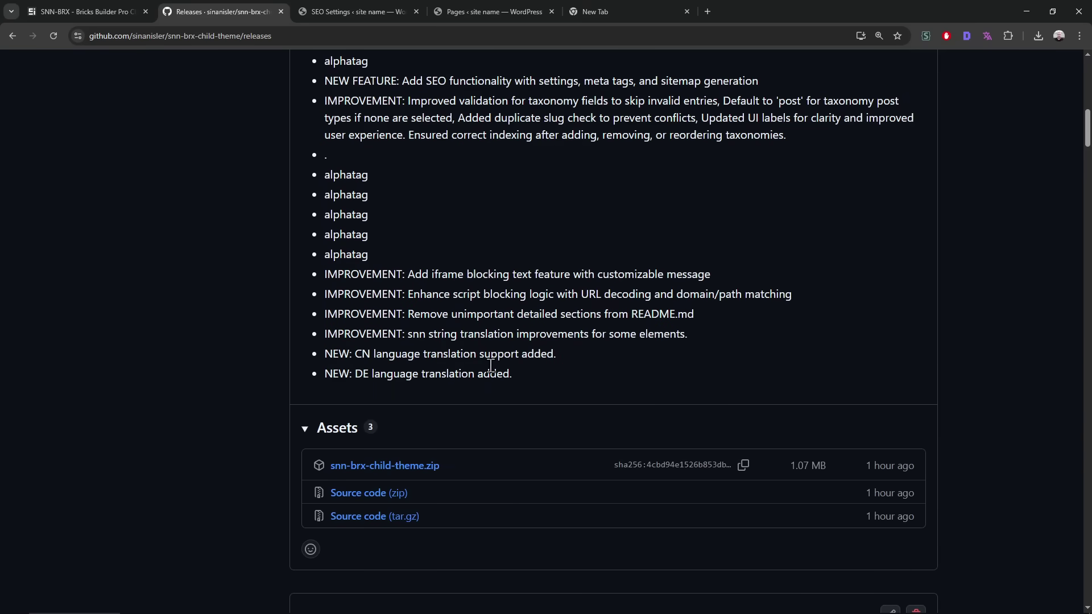
{"action": "scroll", "coordinate": [490, 366], "scroll_direction": "up", "scroll_amount": 10}
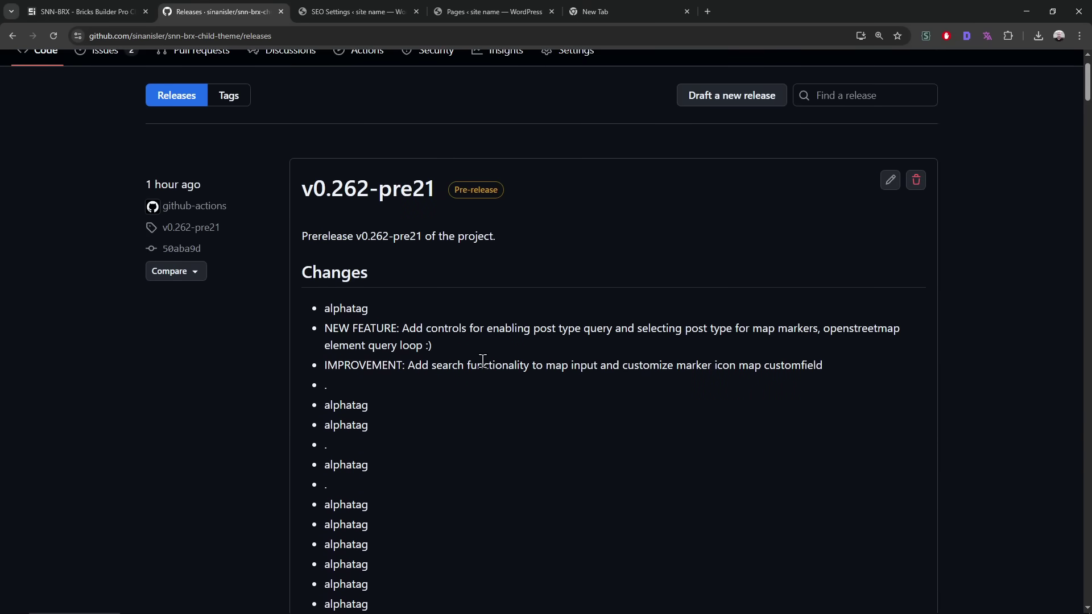
{"action": "scroll", "coordinate": [483, 361], "scroll_direction": "up", "scroll_amount": 1}
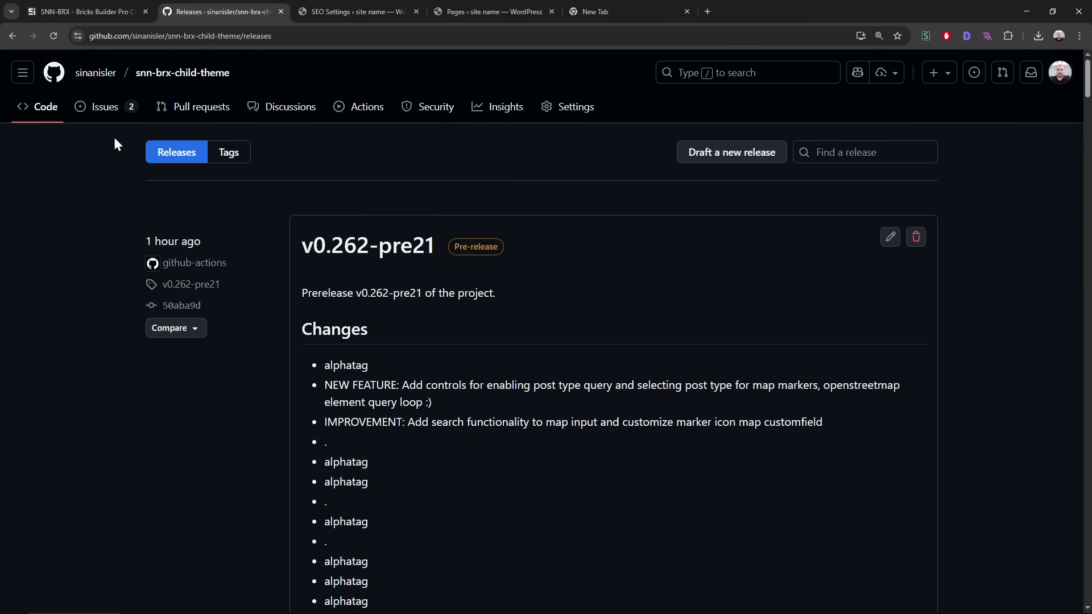
- Return to the SNN-BRX product page and close the private browsing window
{"action": "left_click", "coordinate": [108, 11]}
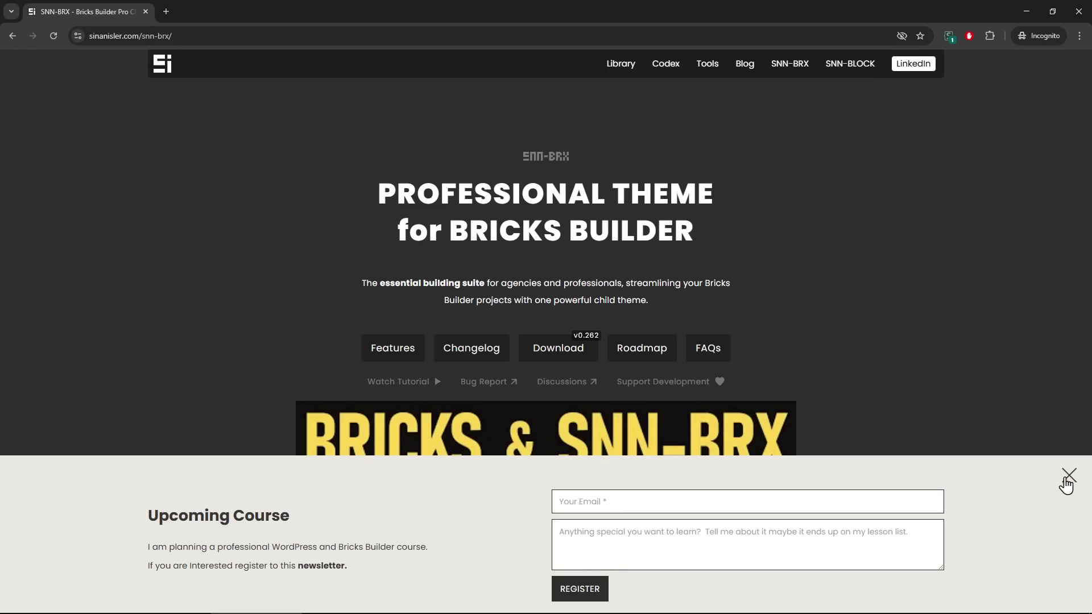
{"action": "left_click", "coordinate": [1084, 14]}
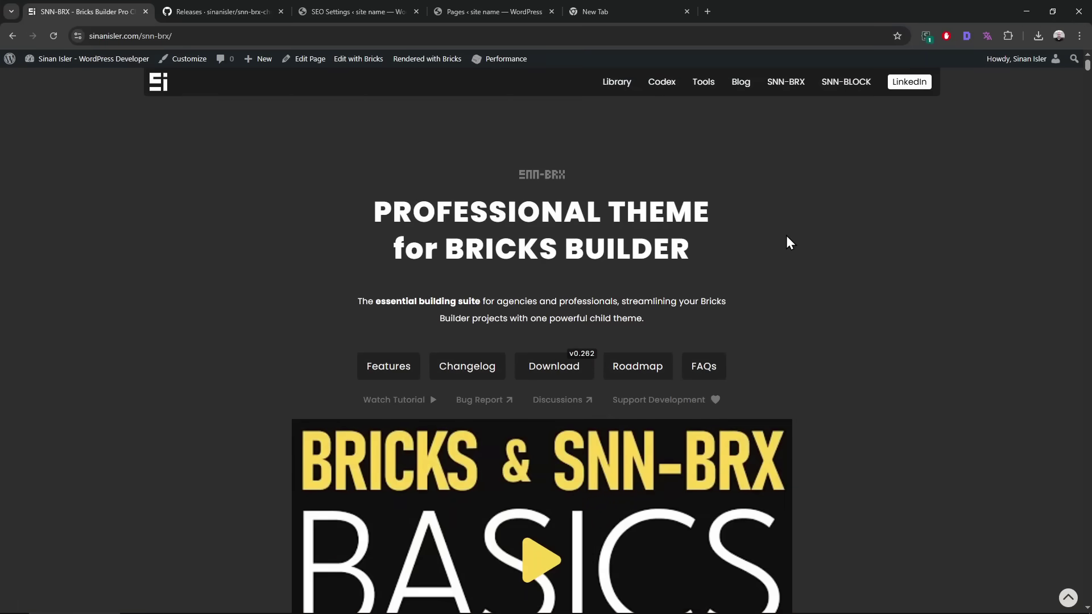